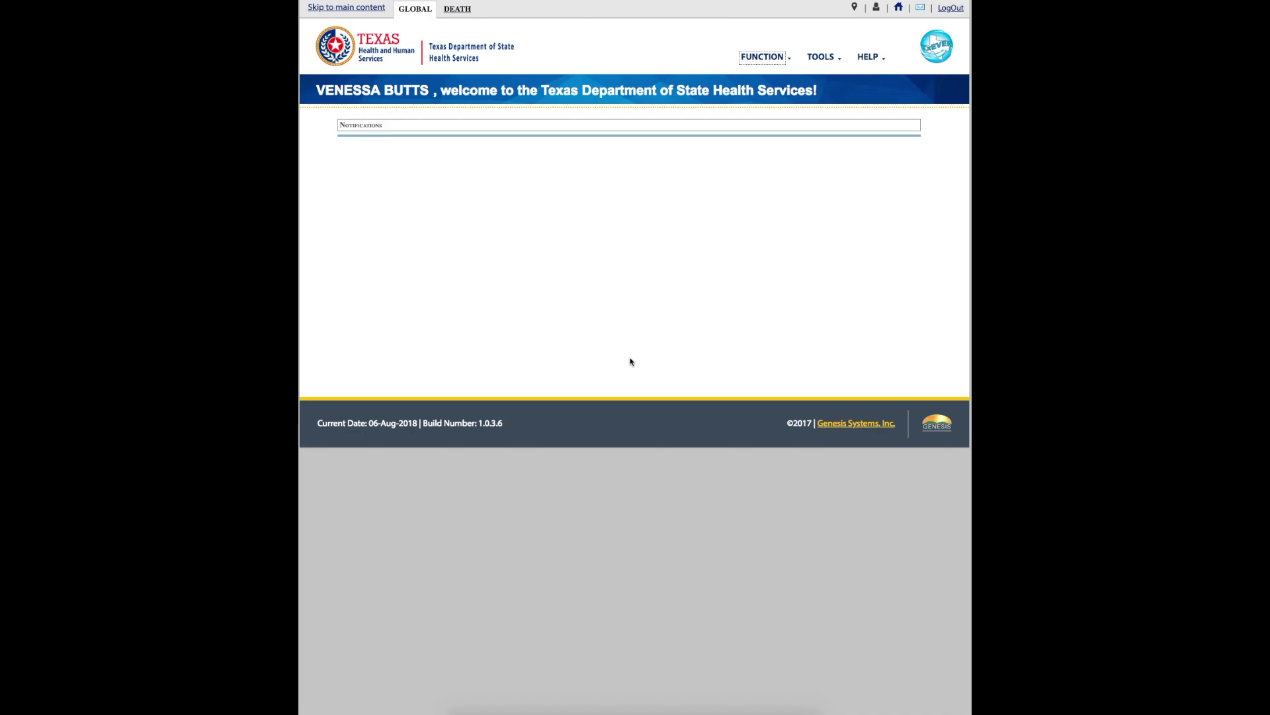
- Open Medical Data Entry in the Death module and dismiss the overdue-records notice
click(459, 9)
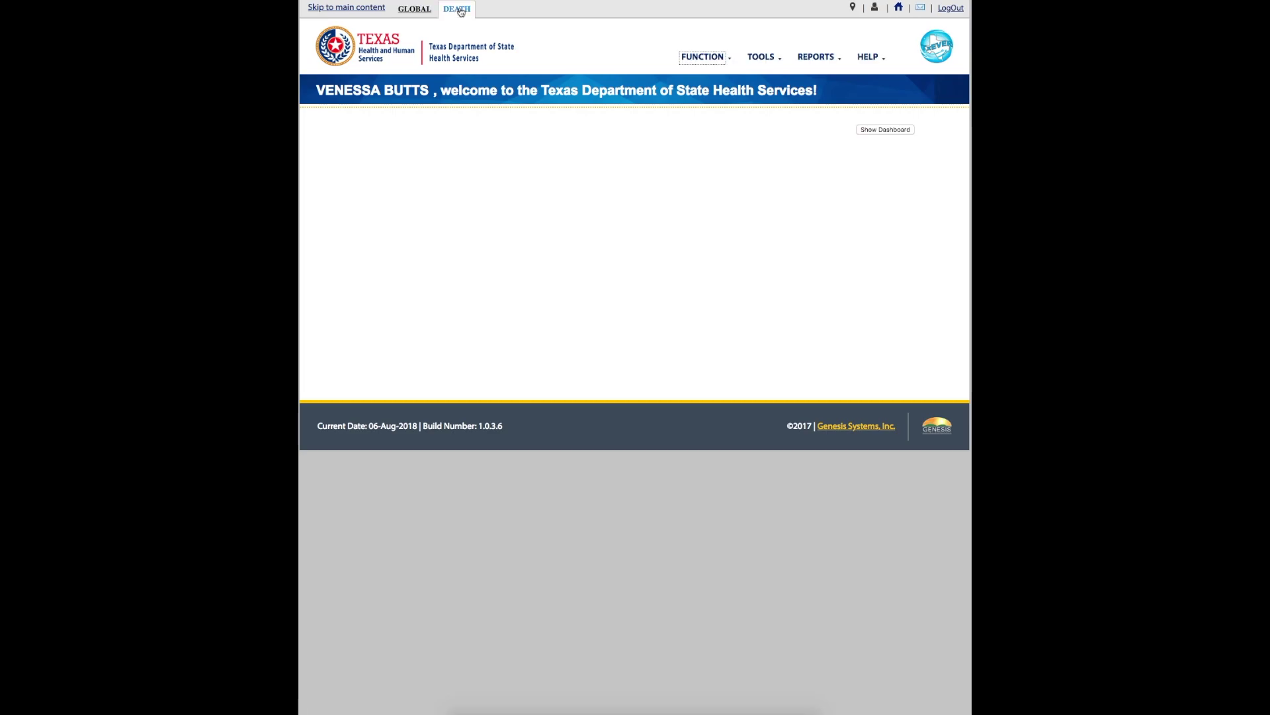
click(710, 61)
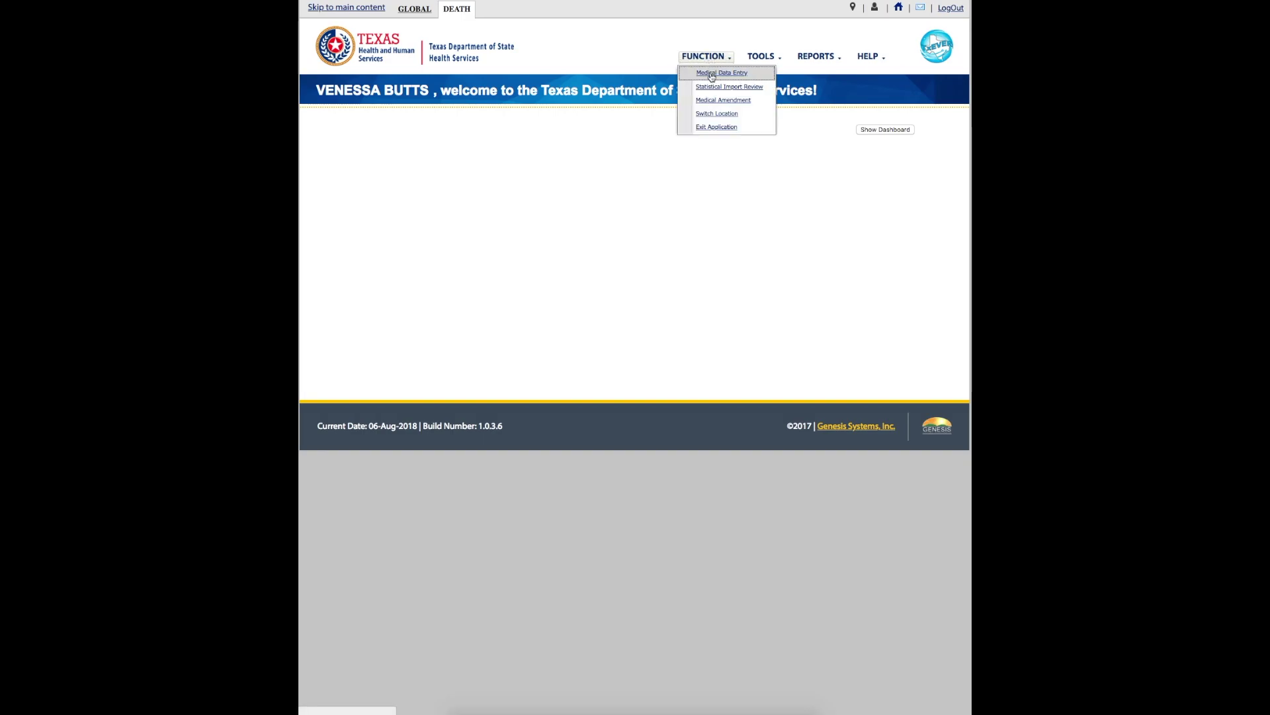
click(711, 74)
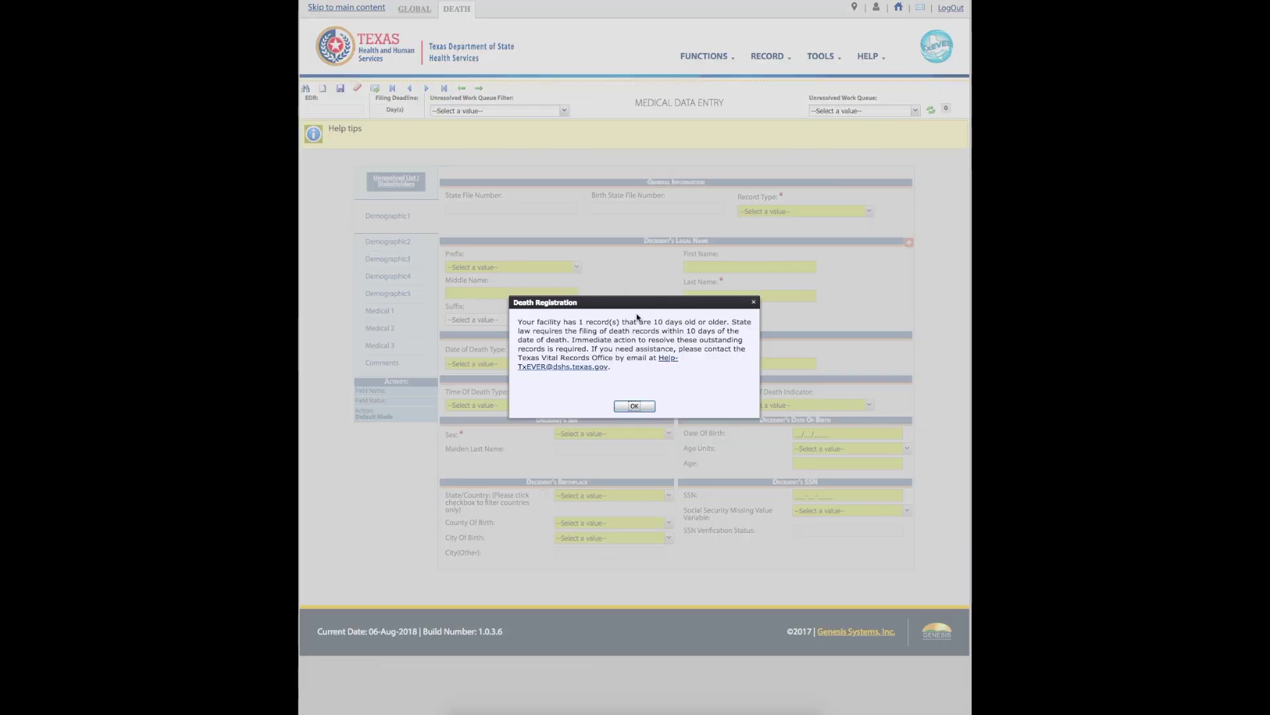
click(634, 406)
- From the All Unresolved work queue, open the decedent's record dated 2018/08/01 and accept it for medical certification
click(563, 111)
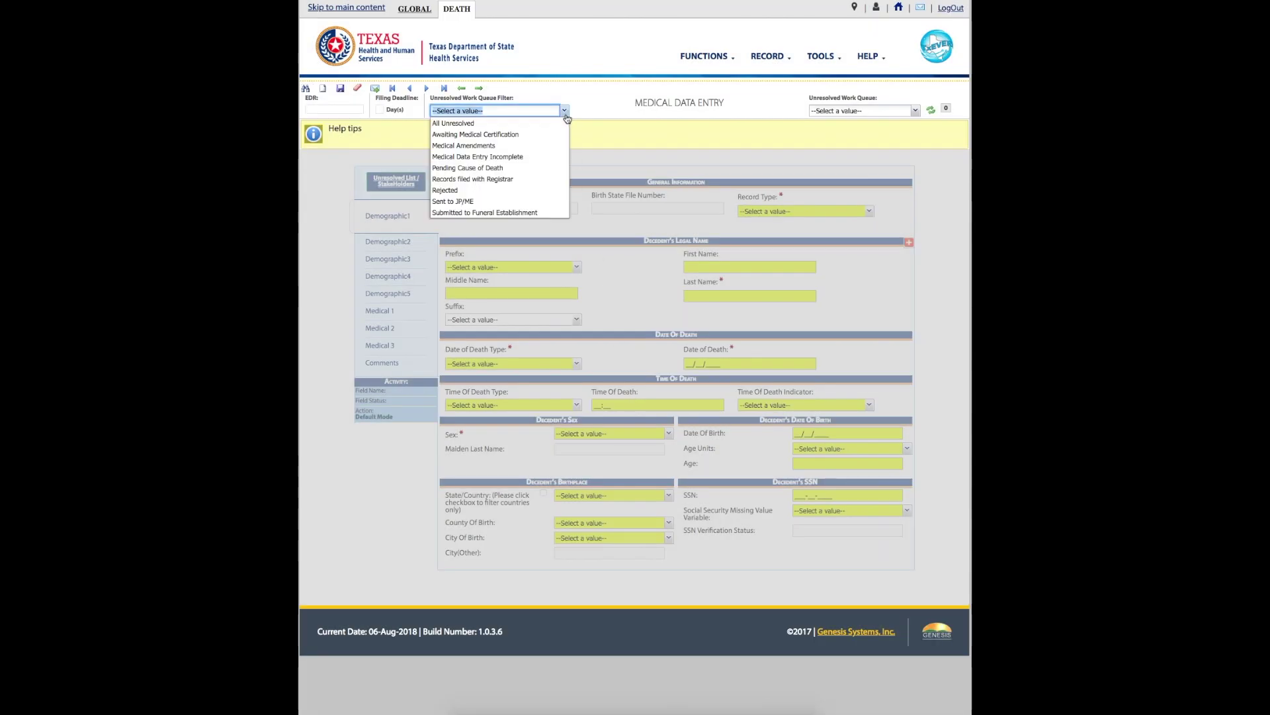
click(564, 124)
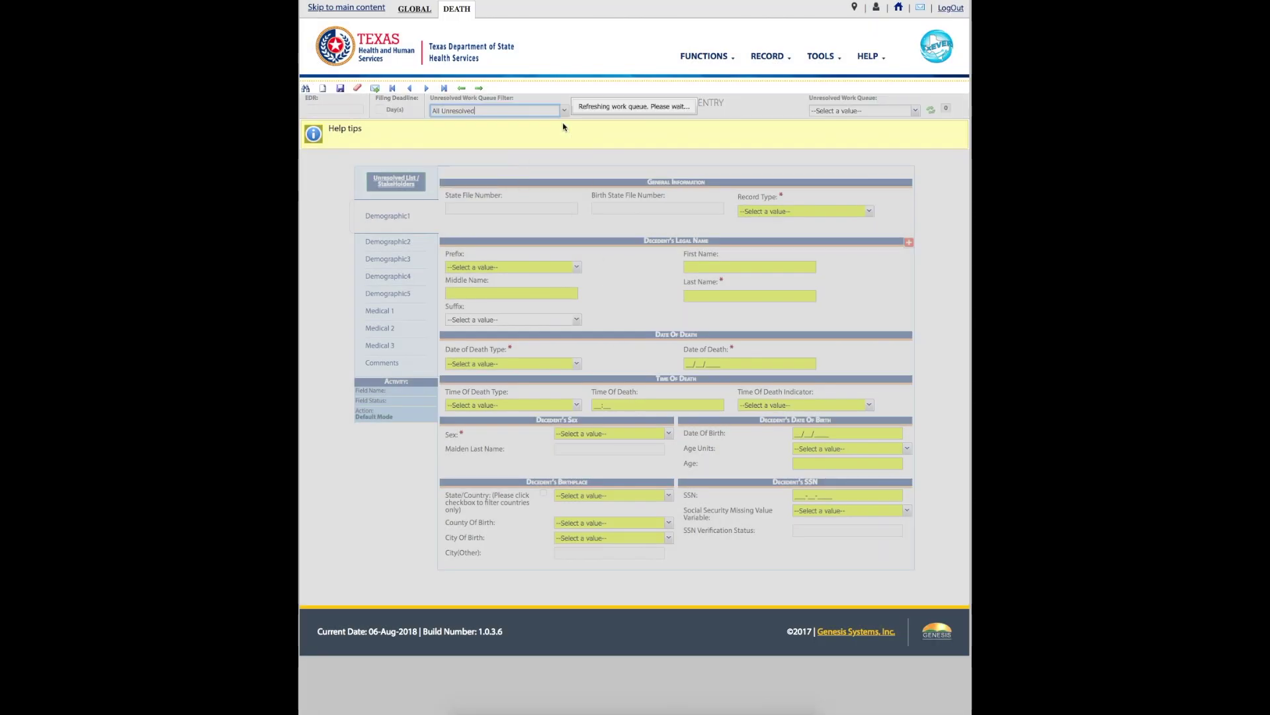
click(916, 113)
click(895, 135)
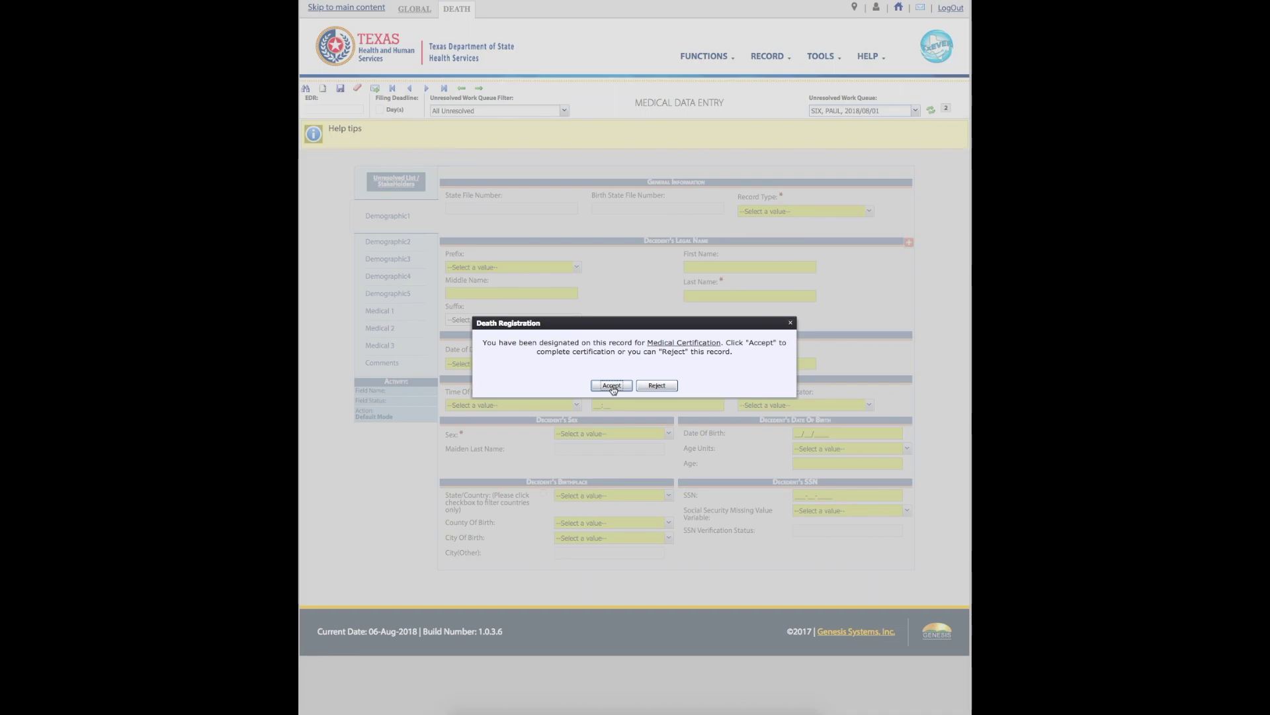
click(612, 386)
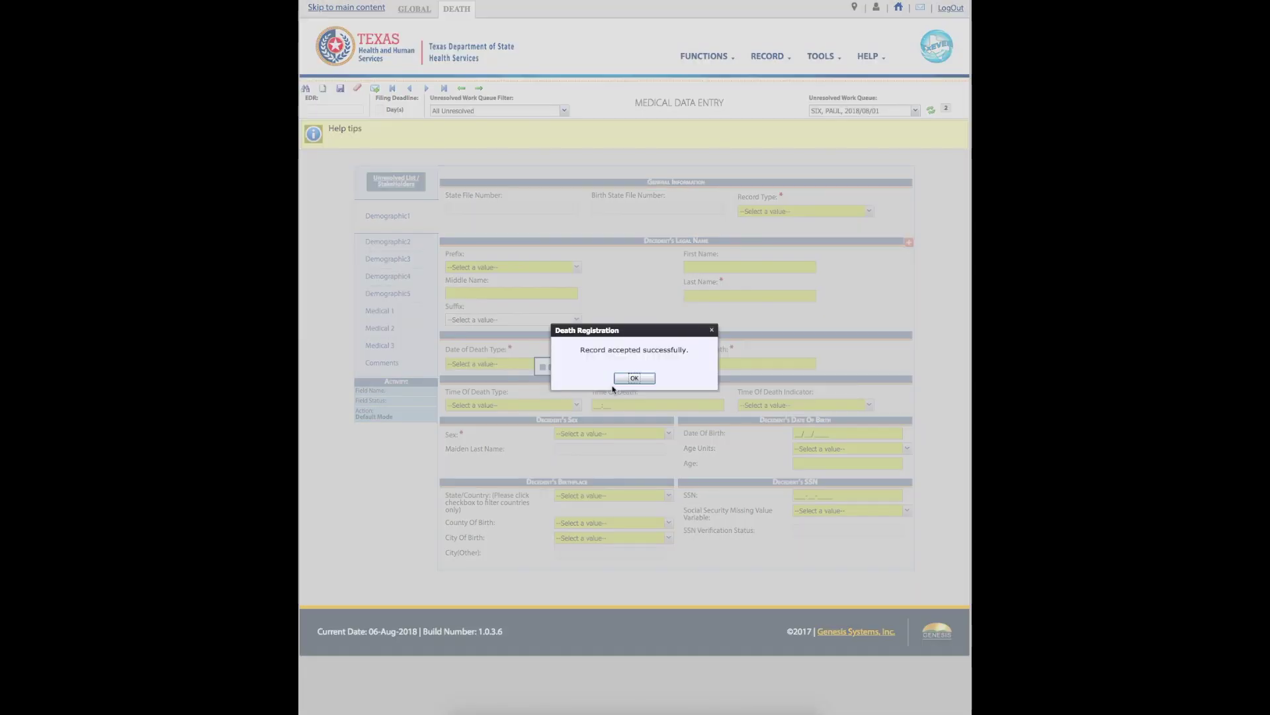
click(637, 381)
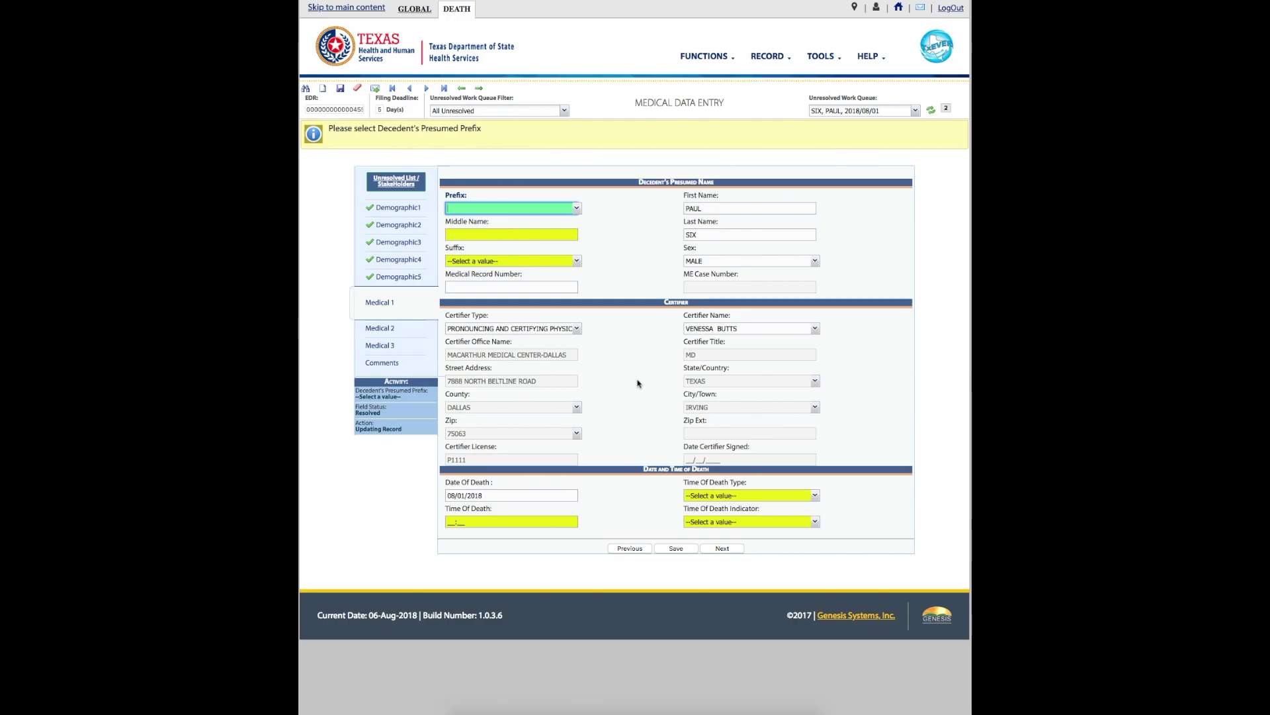
- Leave the decedent's presumed prefix, middle name and suffix blank, and enter the medical record number
key(Tab)
key(Tab)
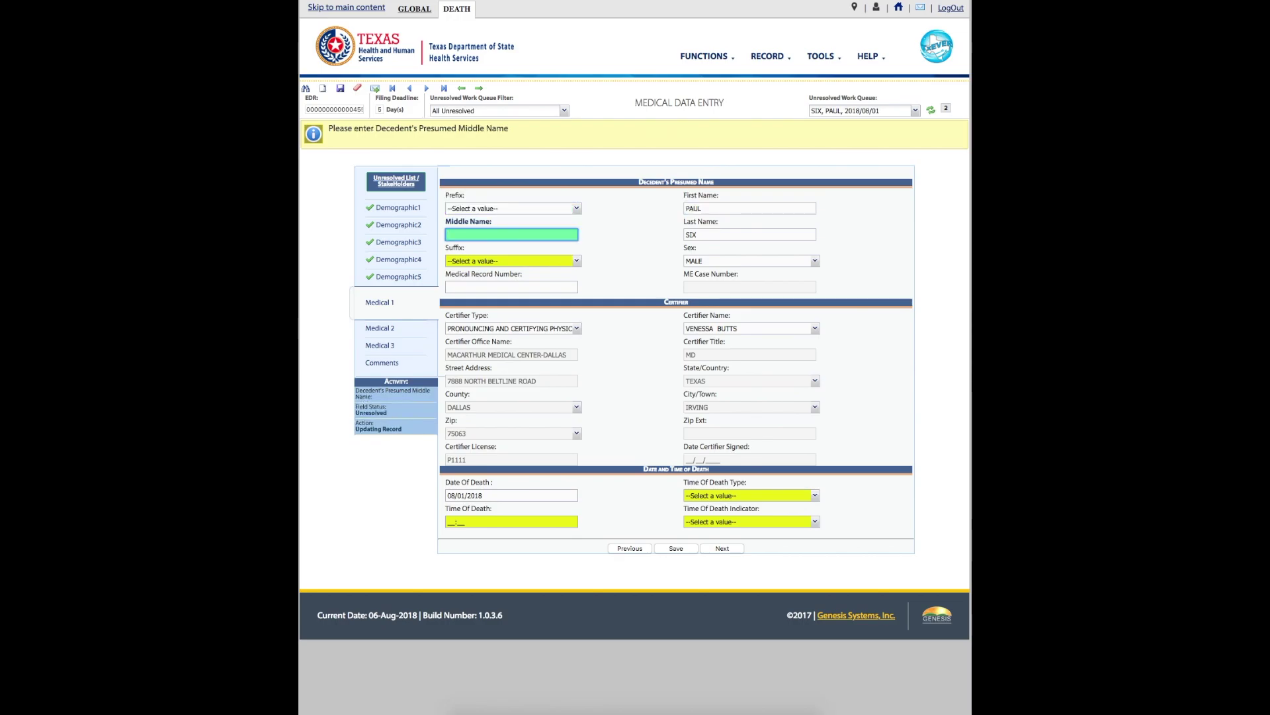
key(Tab)
click(662, 397)
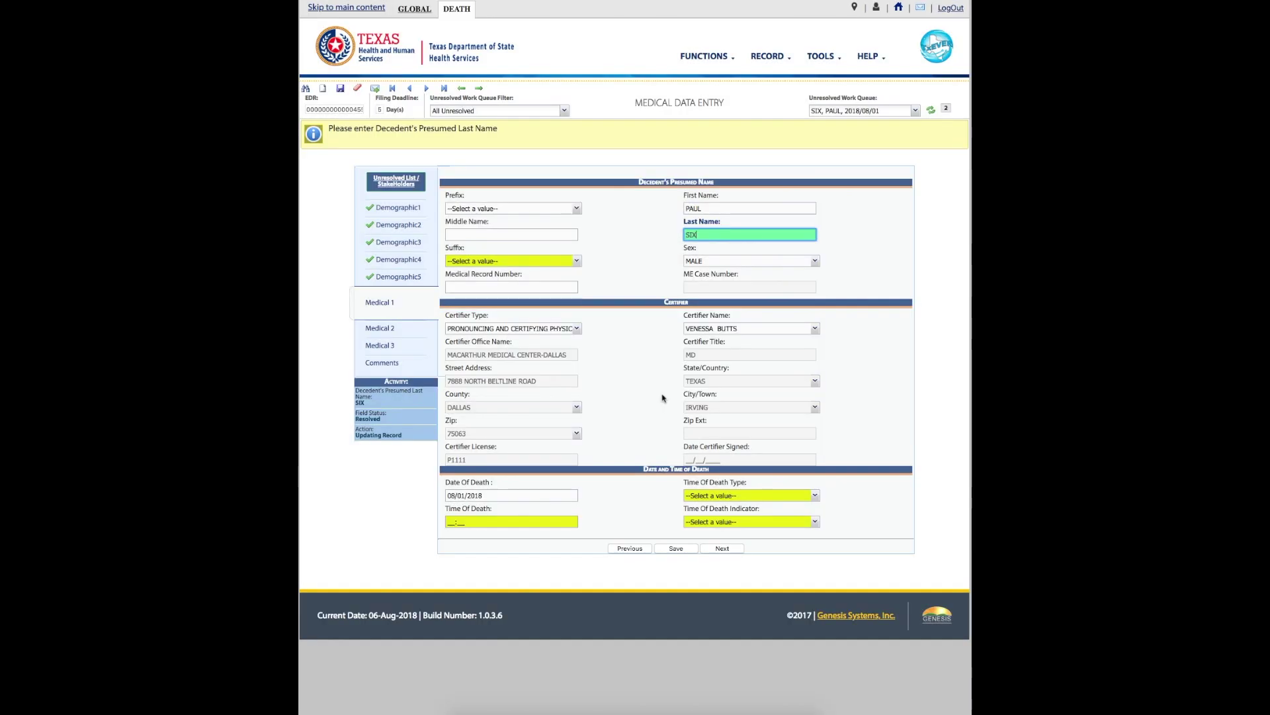
key(Tab)
key(Tab)
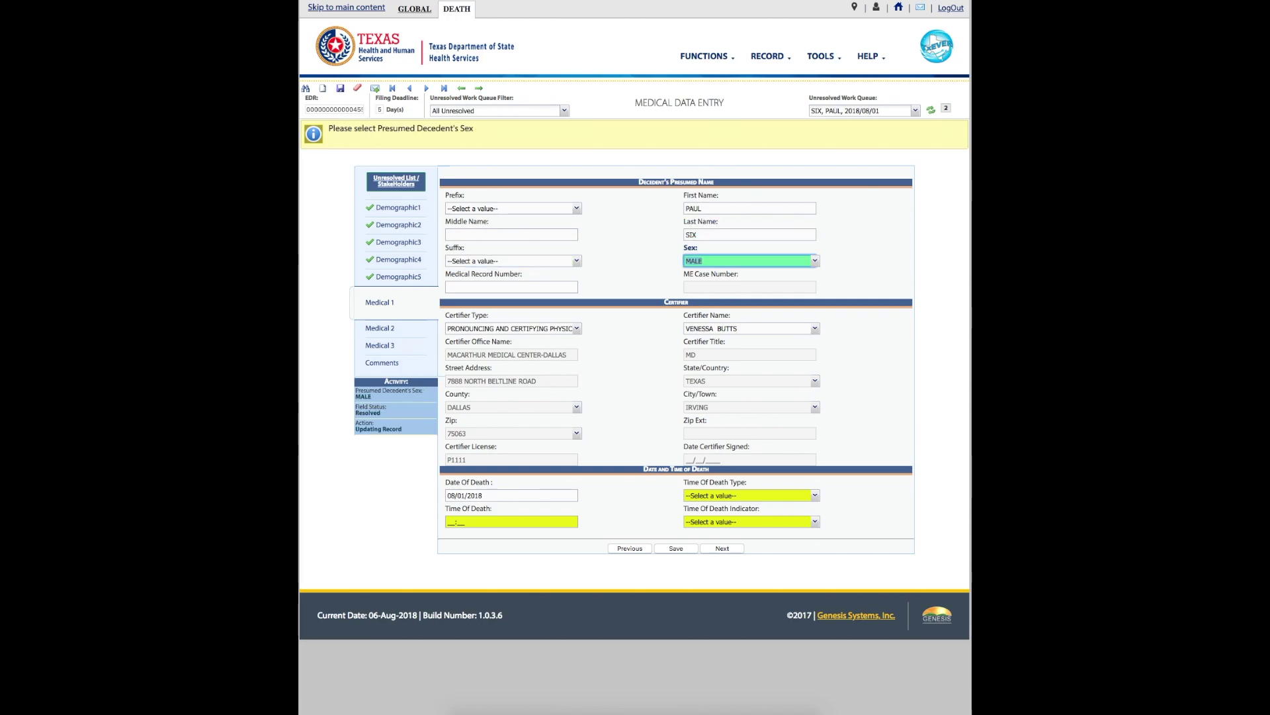
key(Tab)
text(00056)
key(Tab)
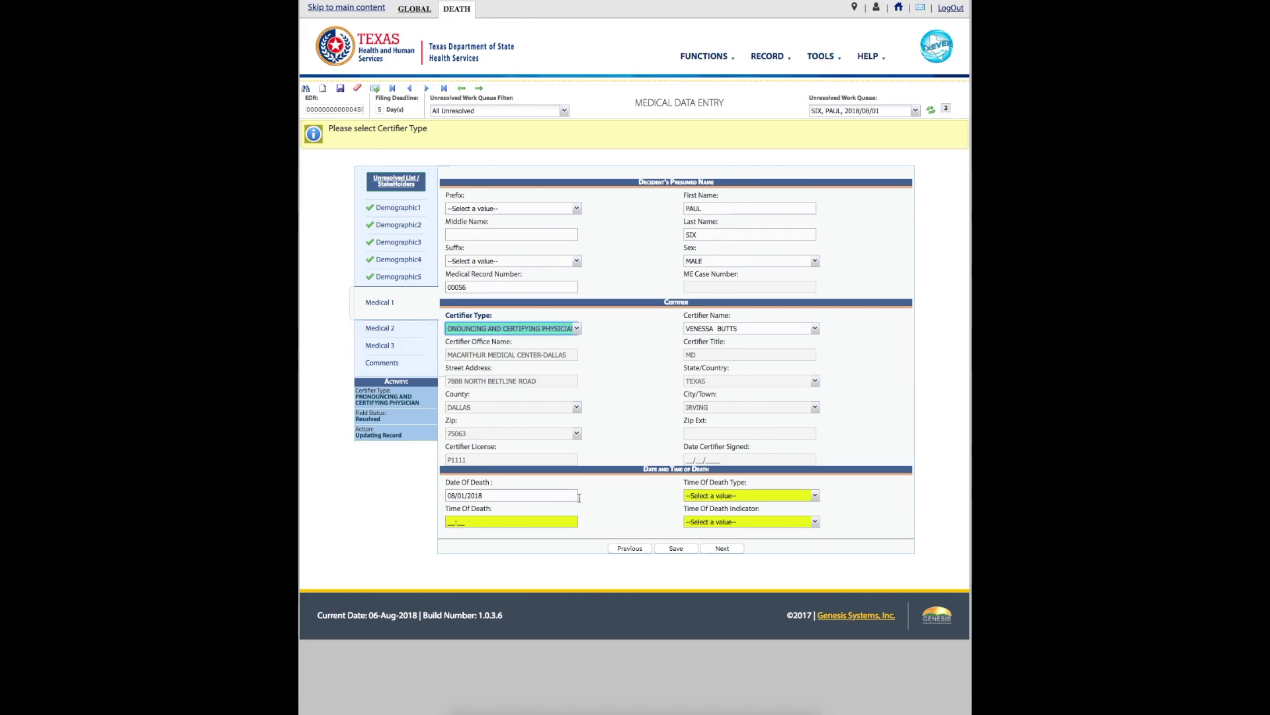
- Set the time of death to 07:30, leaving its AM/PM indicator blank for now
click(551, 524)
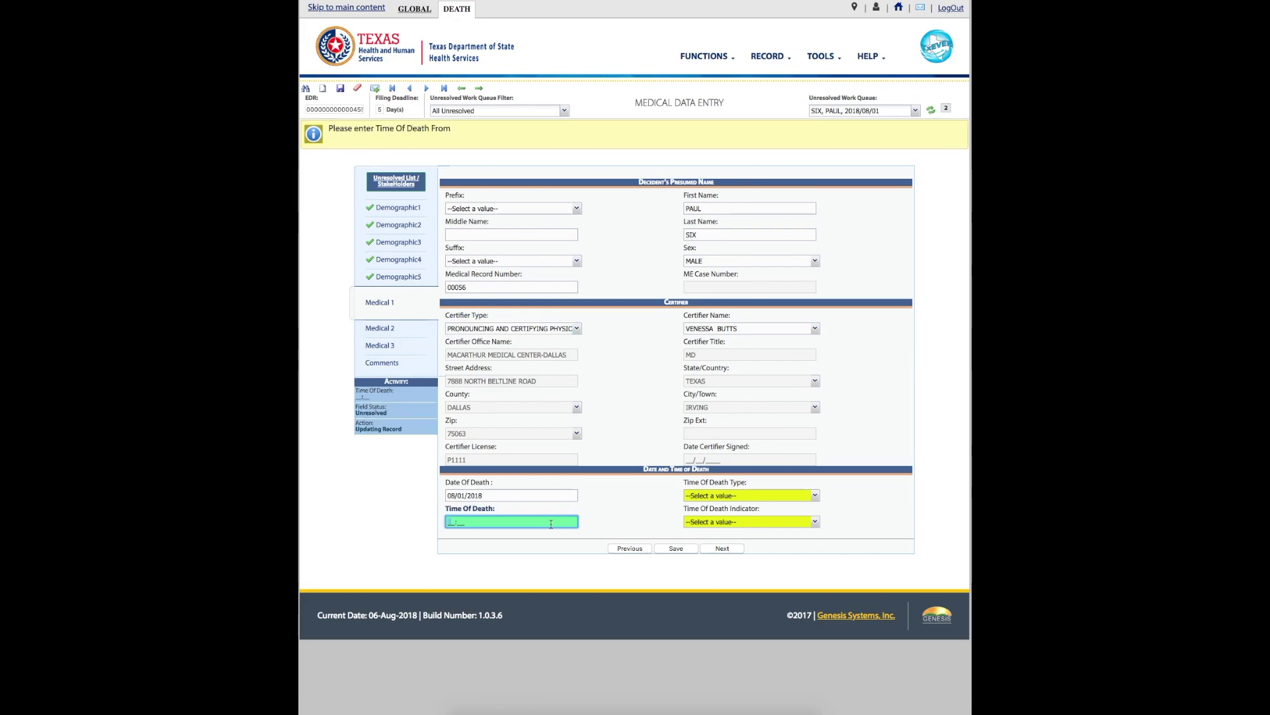
text(07:30)
click(747, 521)
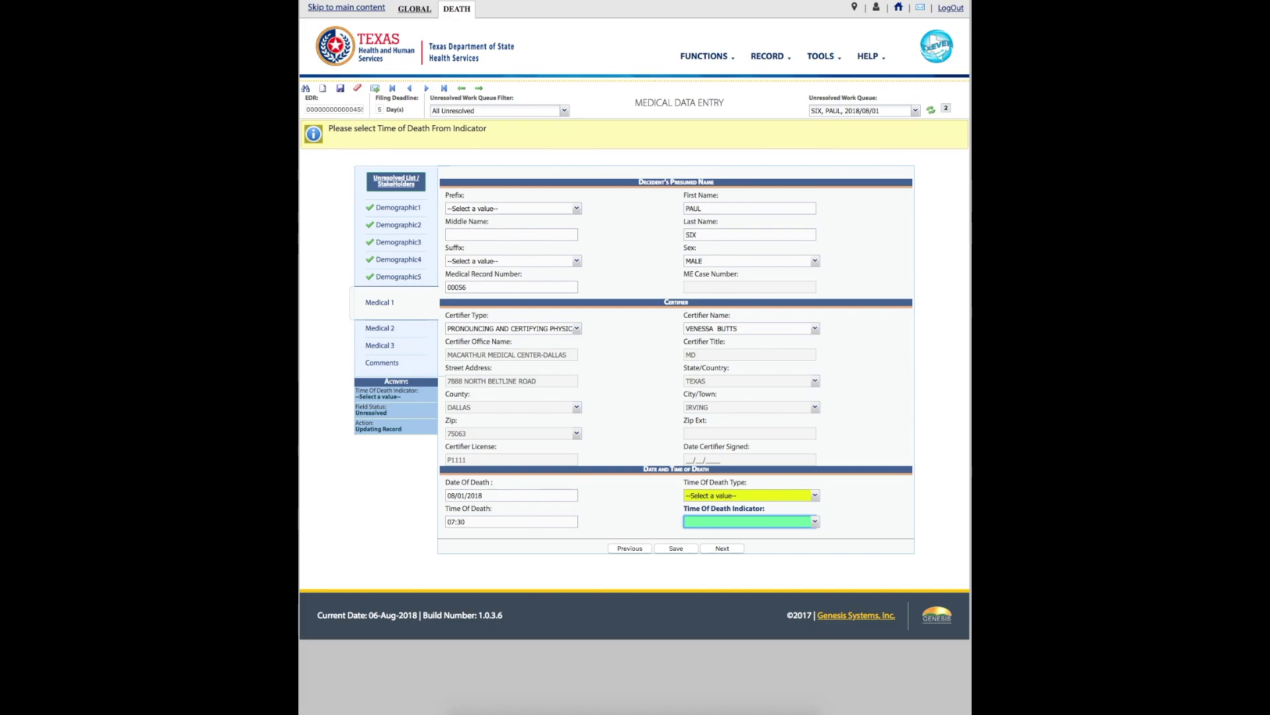
click(815, 497)
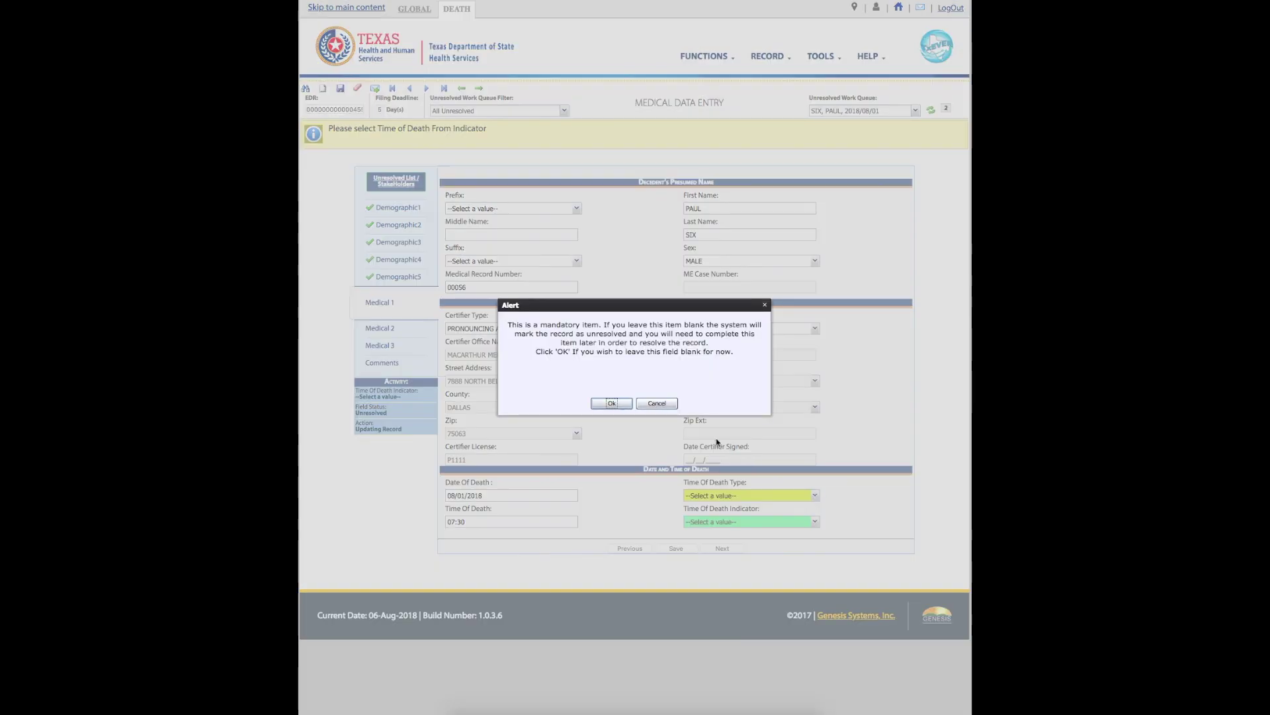
click(609, 403)
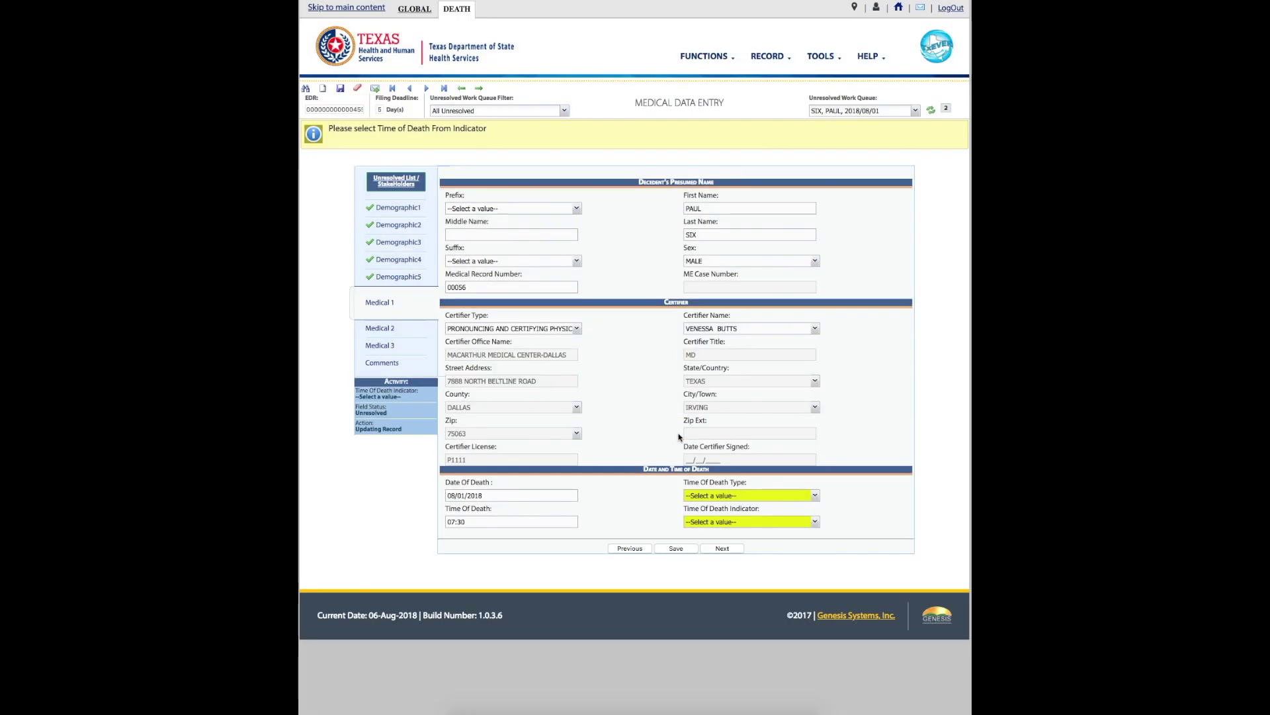
- Set the time of death type to ACTUAL TIME OF DEATH and the indicator to AM, and save the record
click(815, 495)
click(806, 514)
click(815, 521)
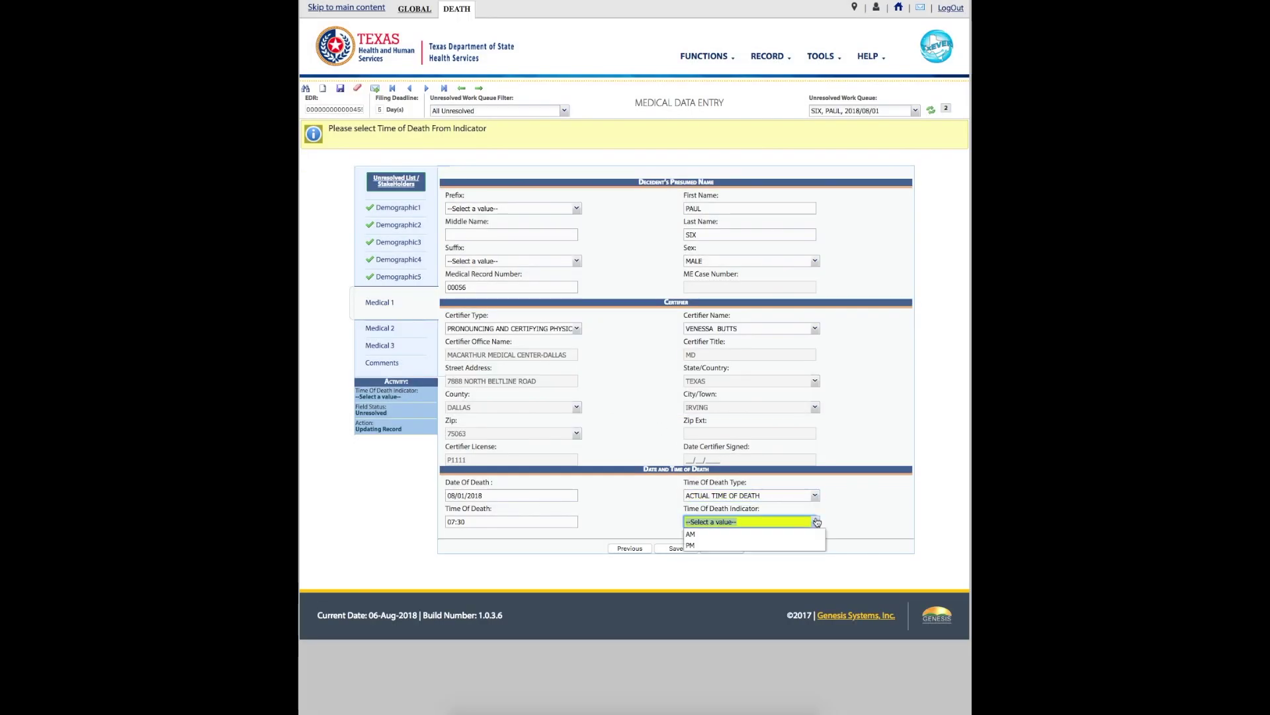
click(805, 534)
click(681, 549)
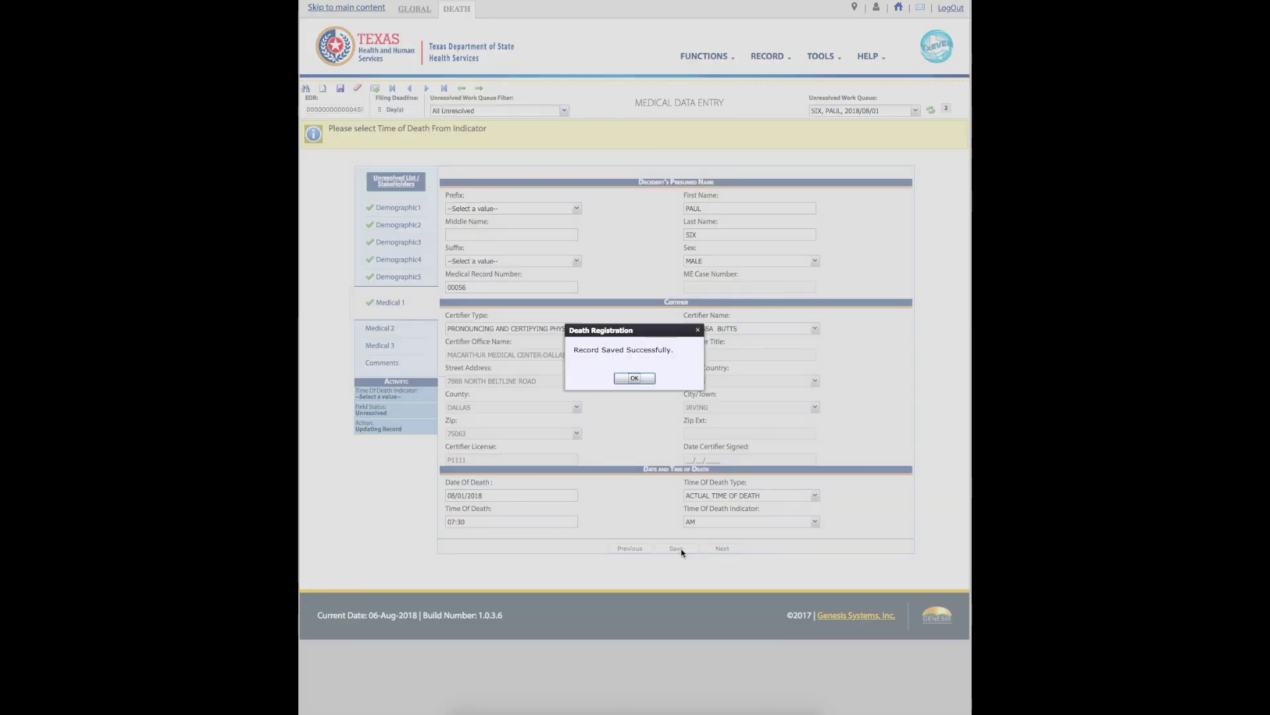
click(649, 381)
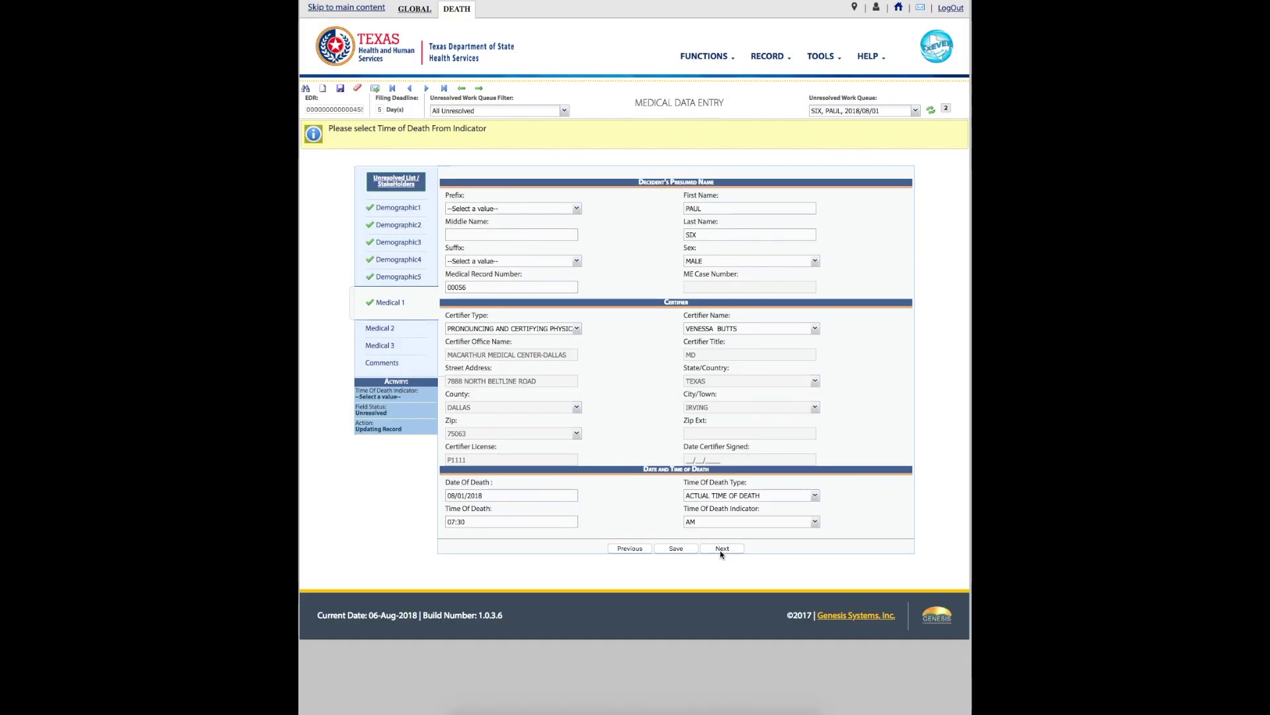
- On the Medical 2 page, enter ACUTE RENAL FAILURE as the immediate cause of death with an onset interval of 5 DAYS
click(390, 331)
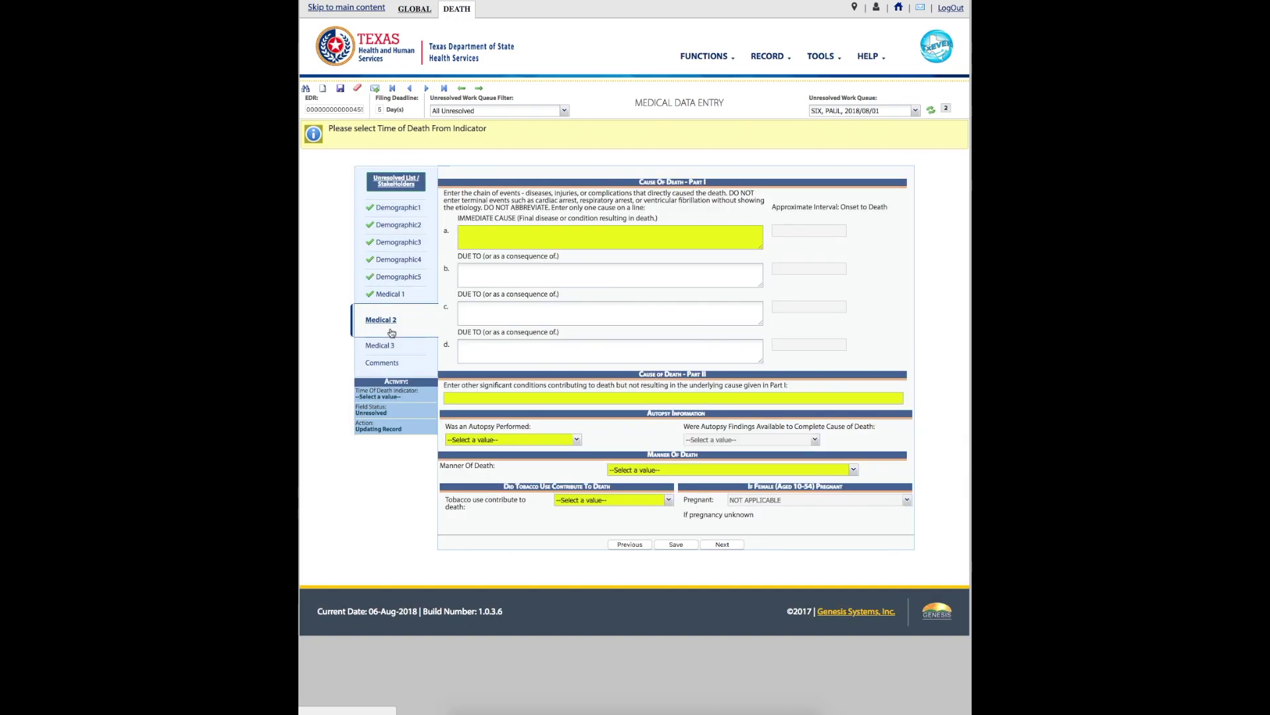
click(542, 231)
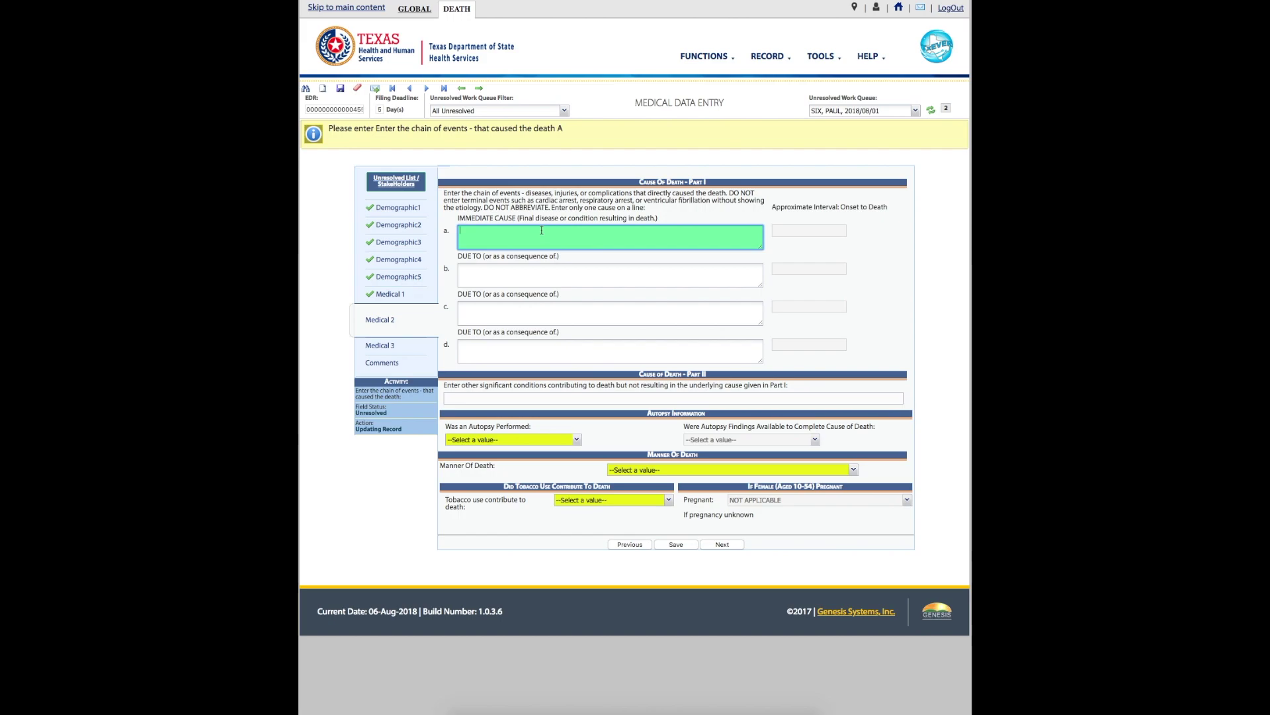
text(ACUTE RENAL F)
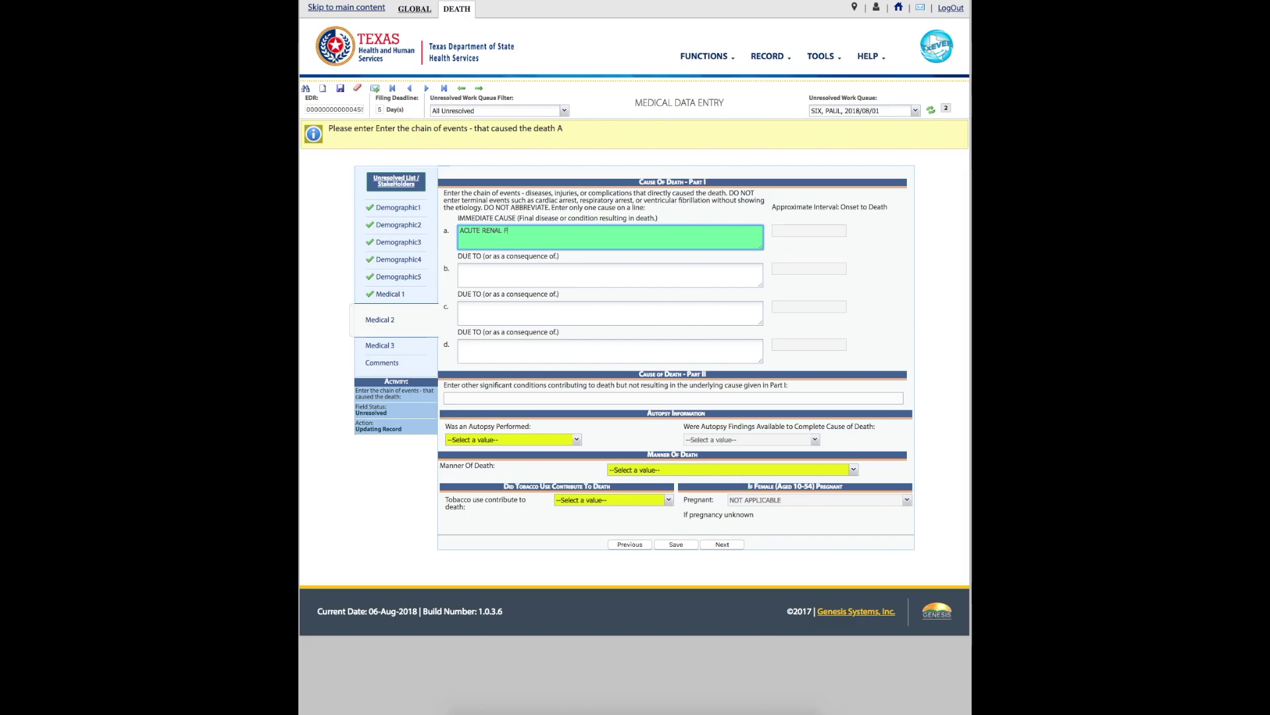
text(AILURE)
key(Tab)
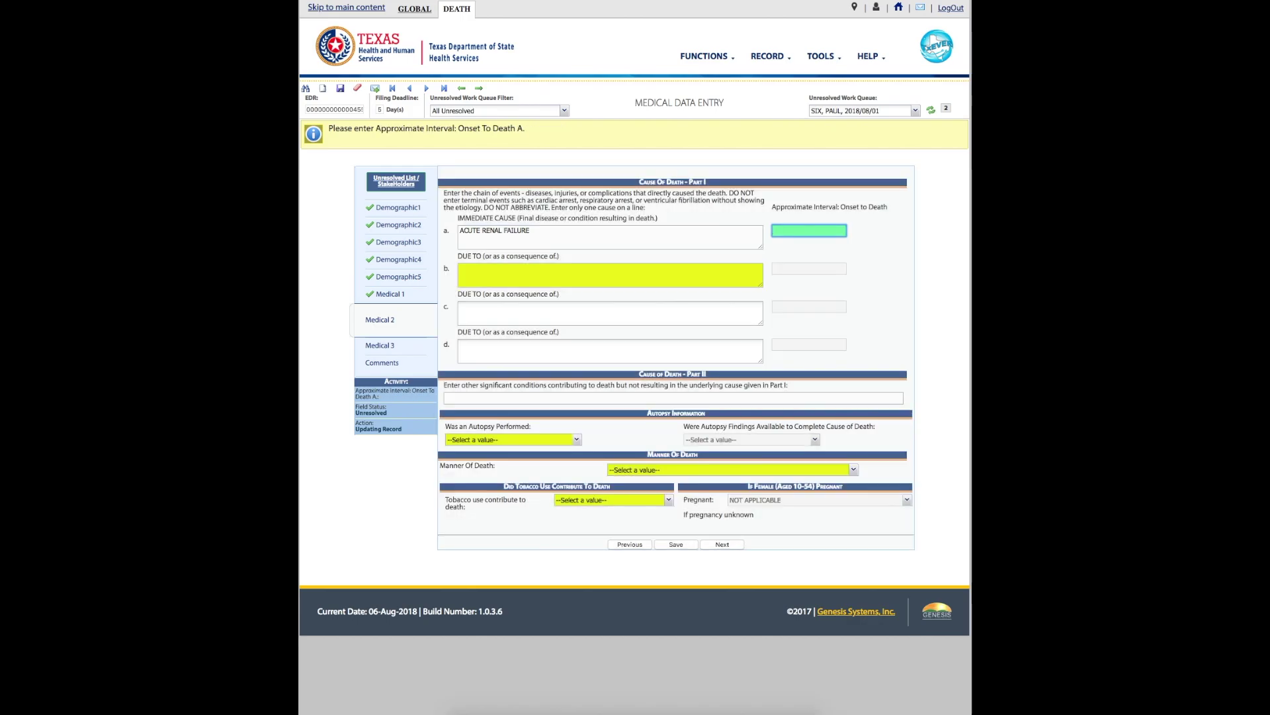
text(5 DAYS)
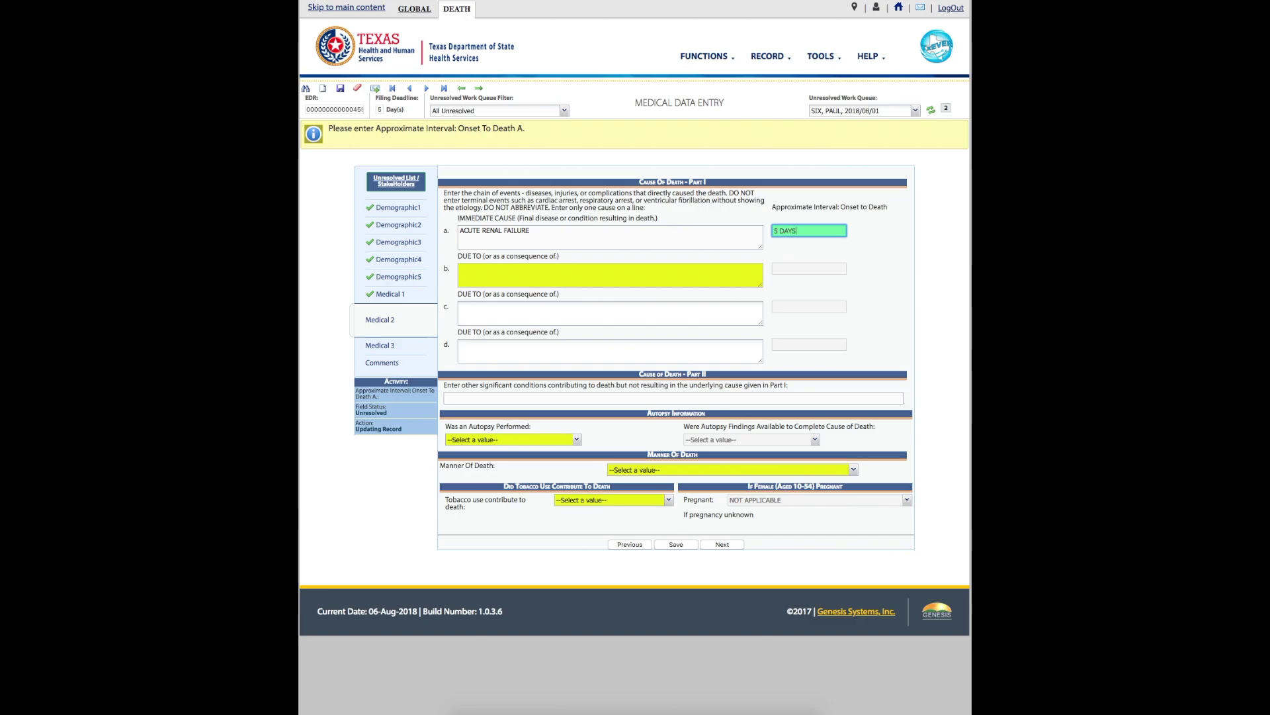
- Enter HYPEROSMOLAR NONKETOTIC COMA as cause of death line b with an onset interval of 8 WEEKS
click(461, 268)
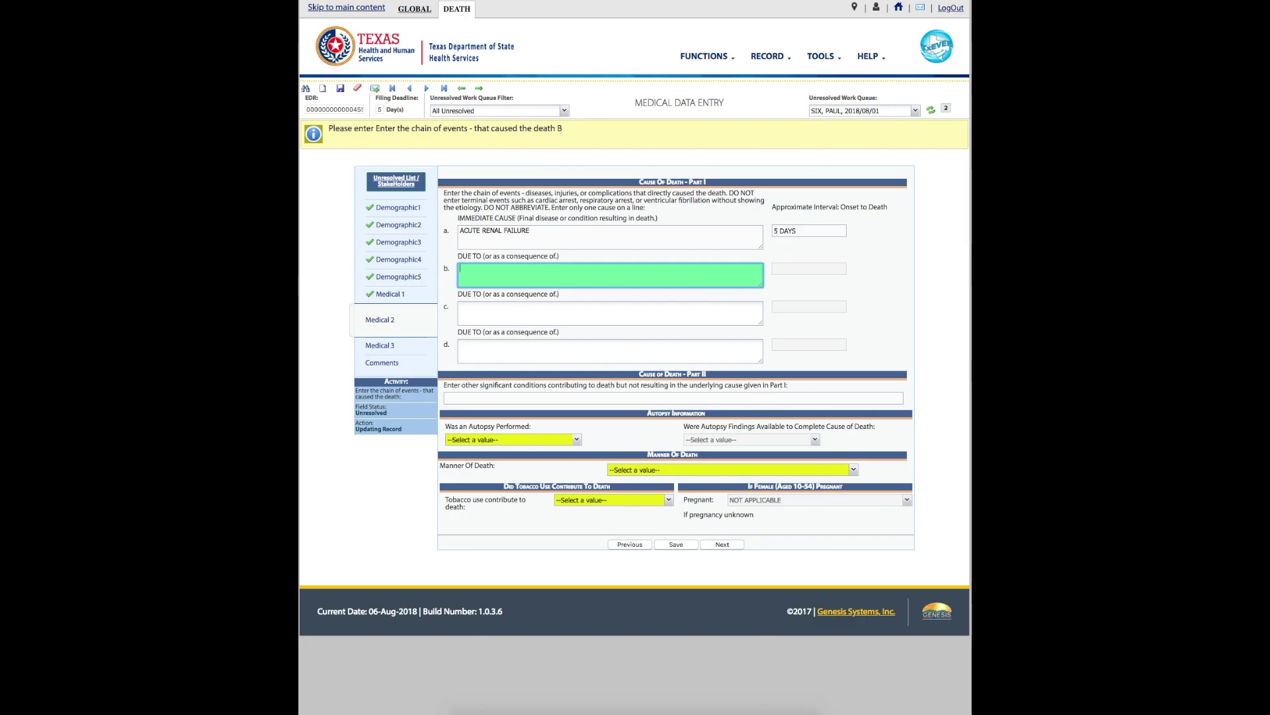
text(HYPE)
text(ROA)
text(OSMOLAR NONK)
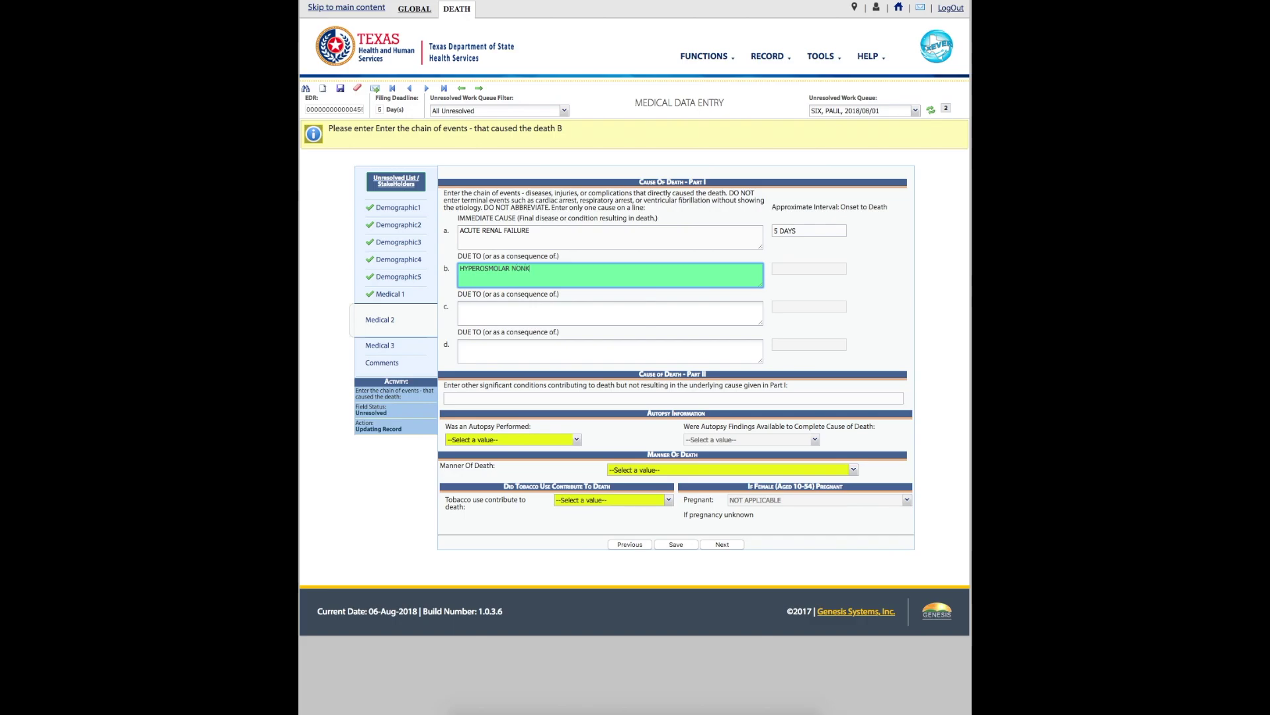
text(ETOTIC )
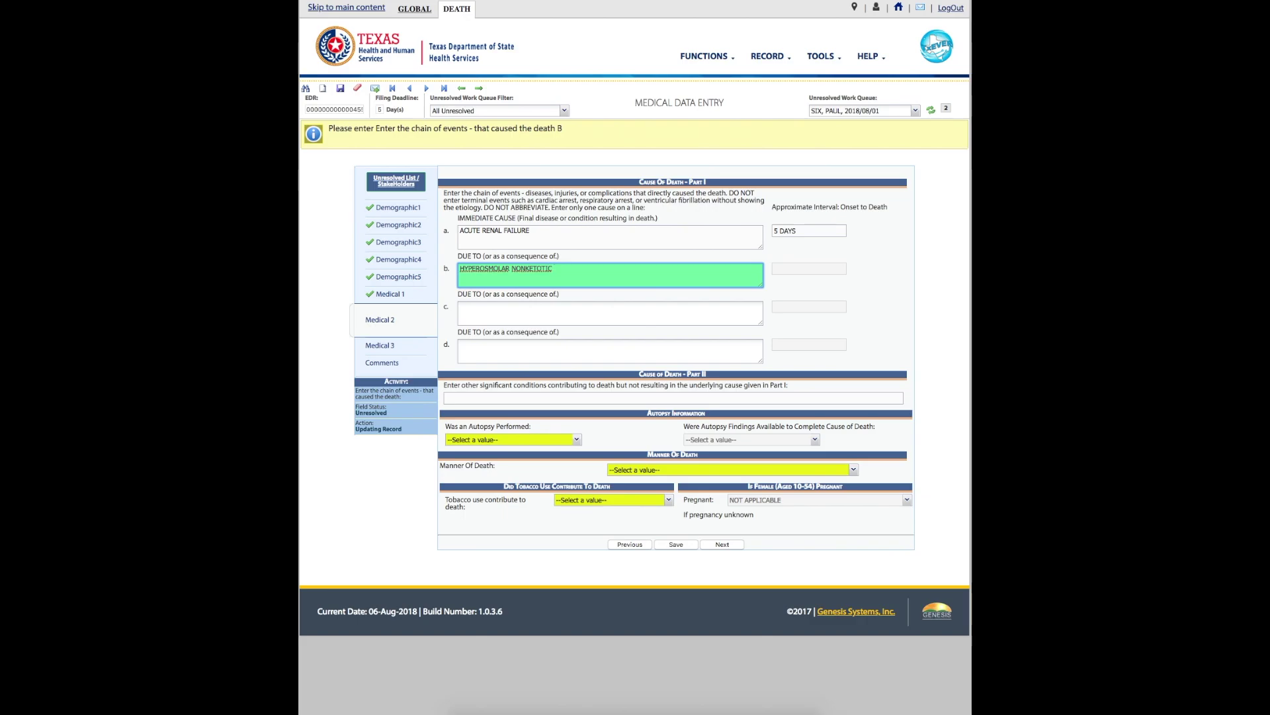
text(COMA)
key(Tab)
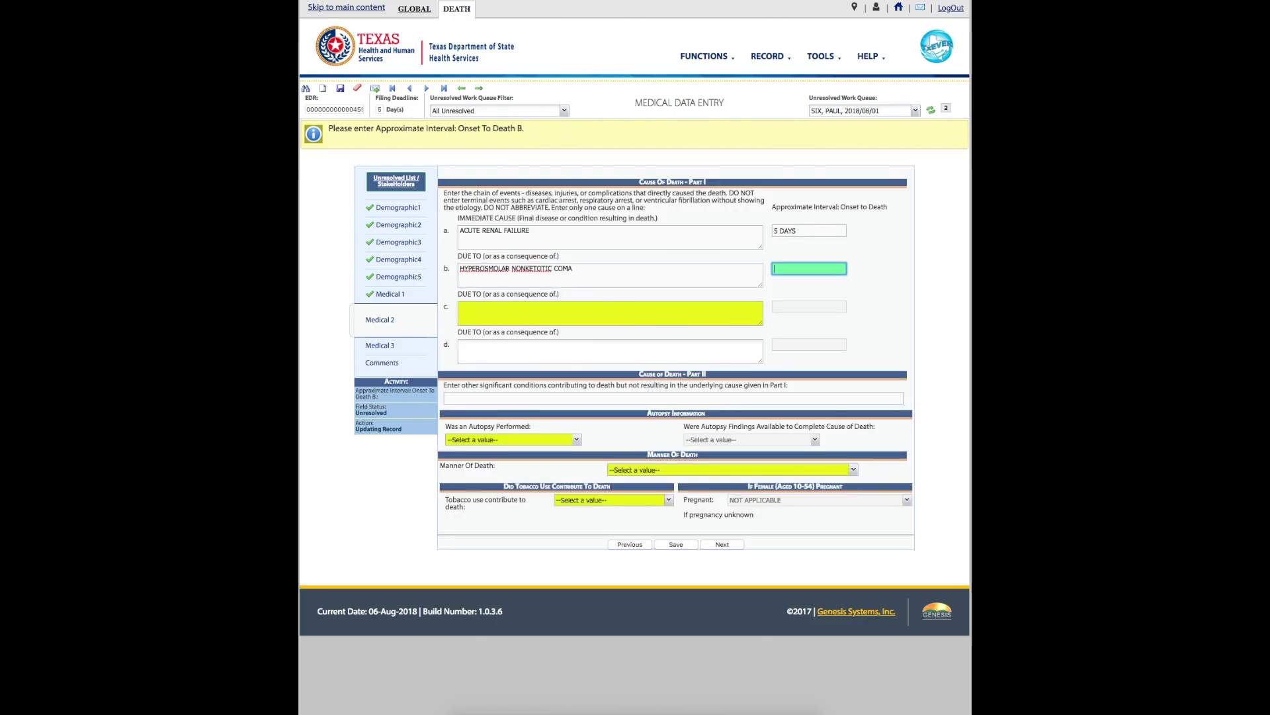
text(8 WEEKS)
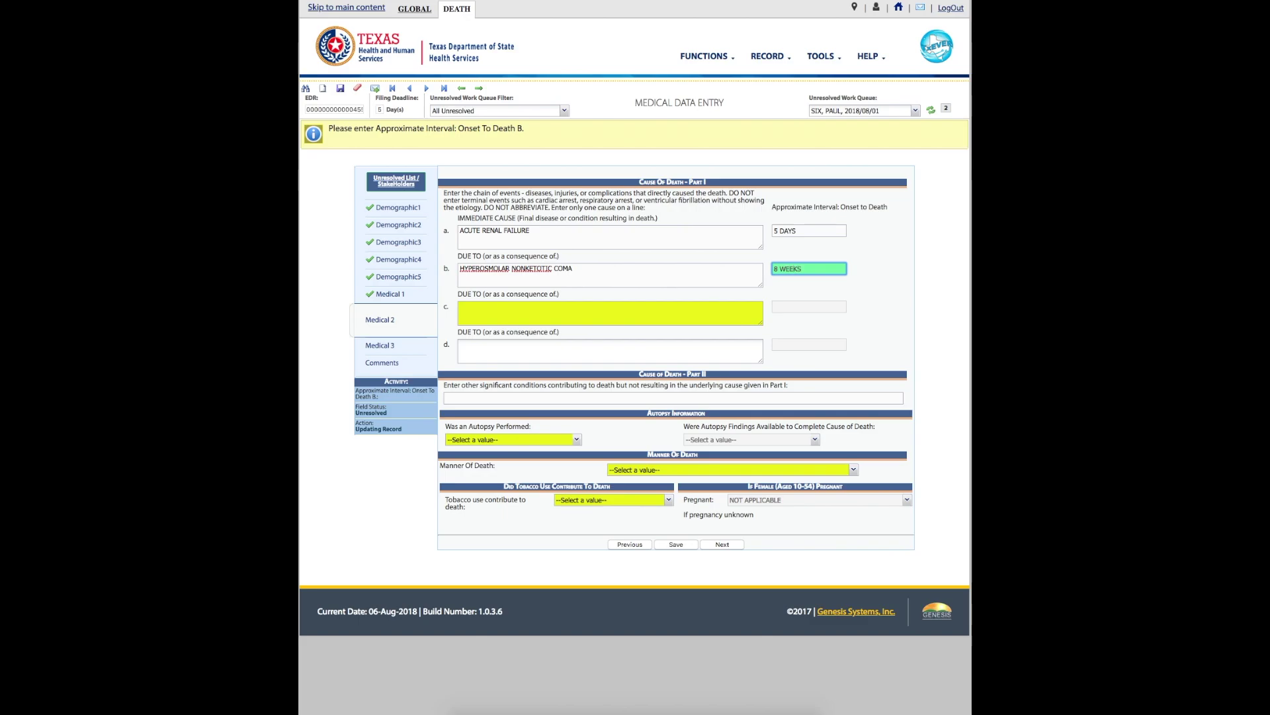
- Enter DIABETES MELLITUS as cause of death line c with an onset interval of 15 YEARS
key(Tab)
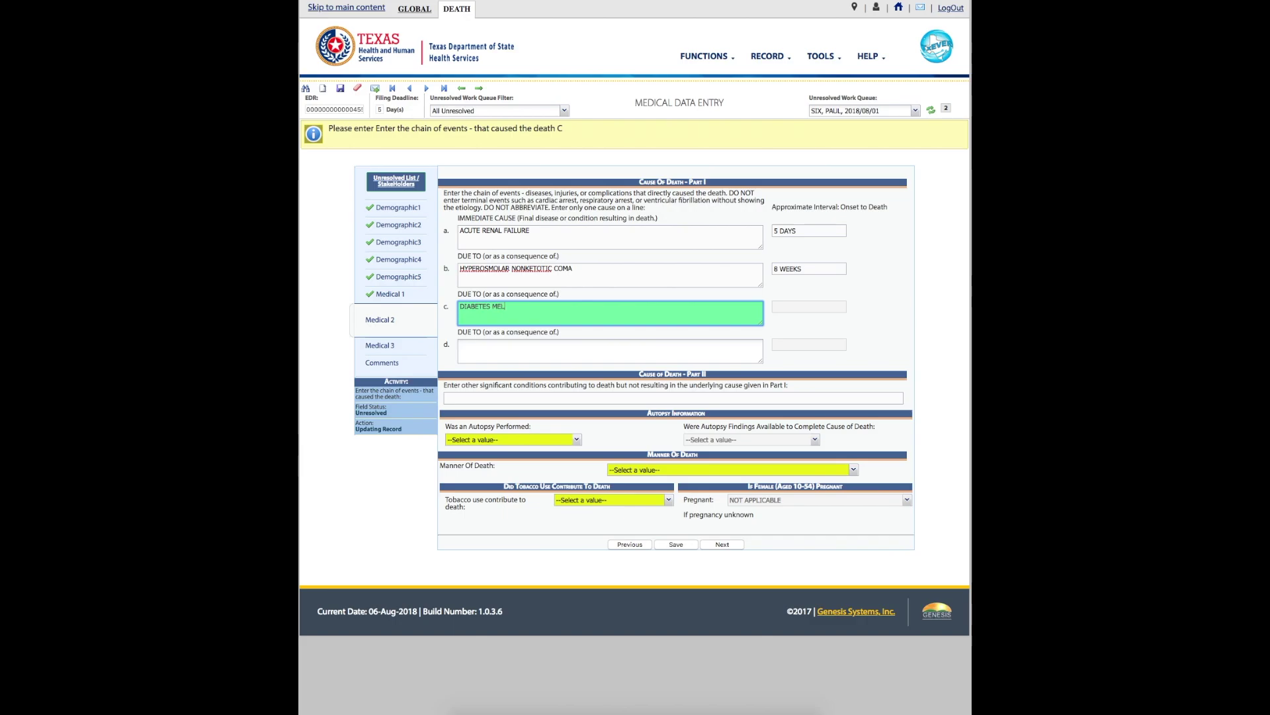
text(ITUS)
key(Tab)
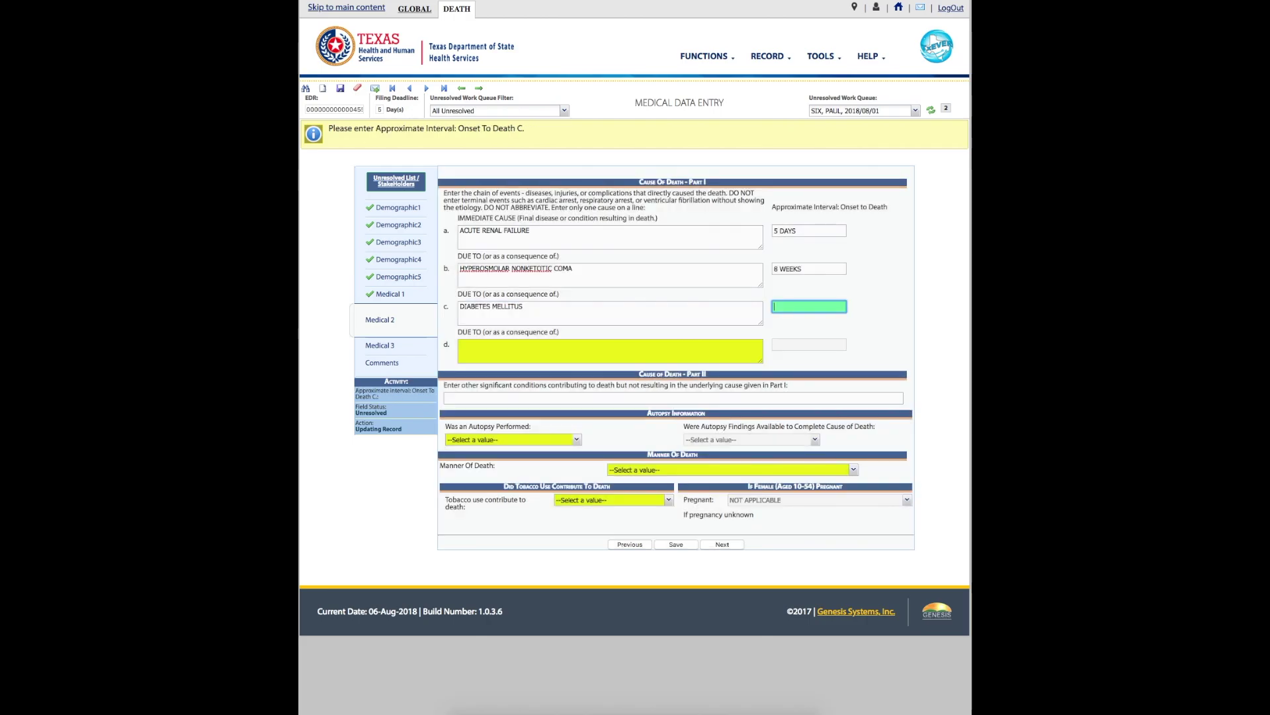
text(15 YEARS)
key(Tab)
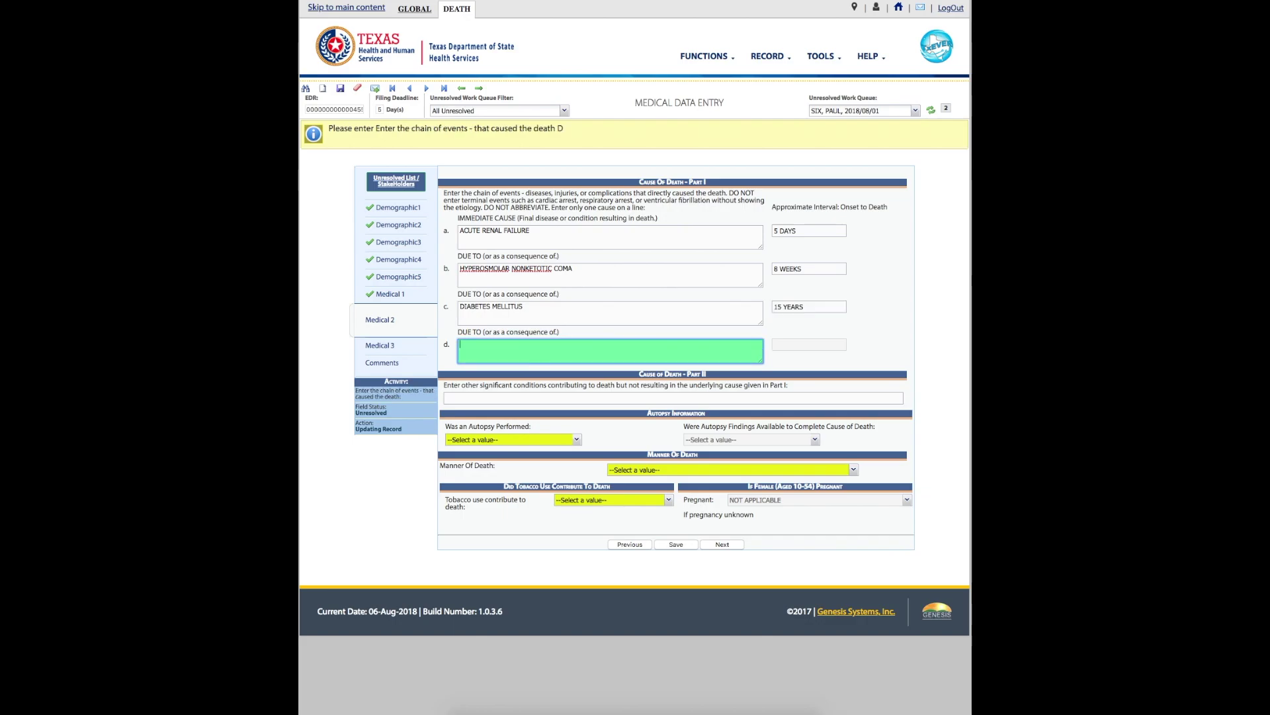
- Leave the other significant conditions in Part II blank and set Was an Autopsy Performed to YES
click(446, 398)
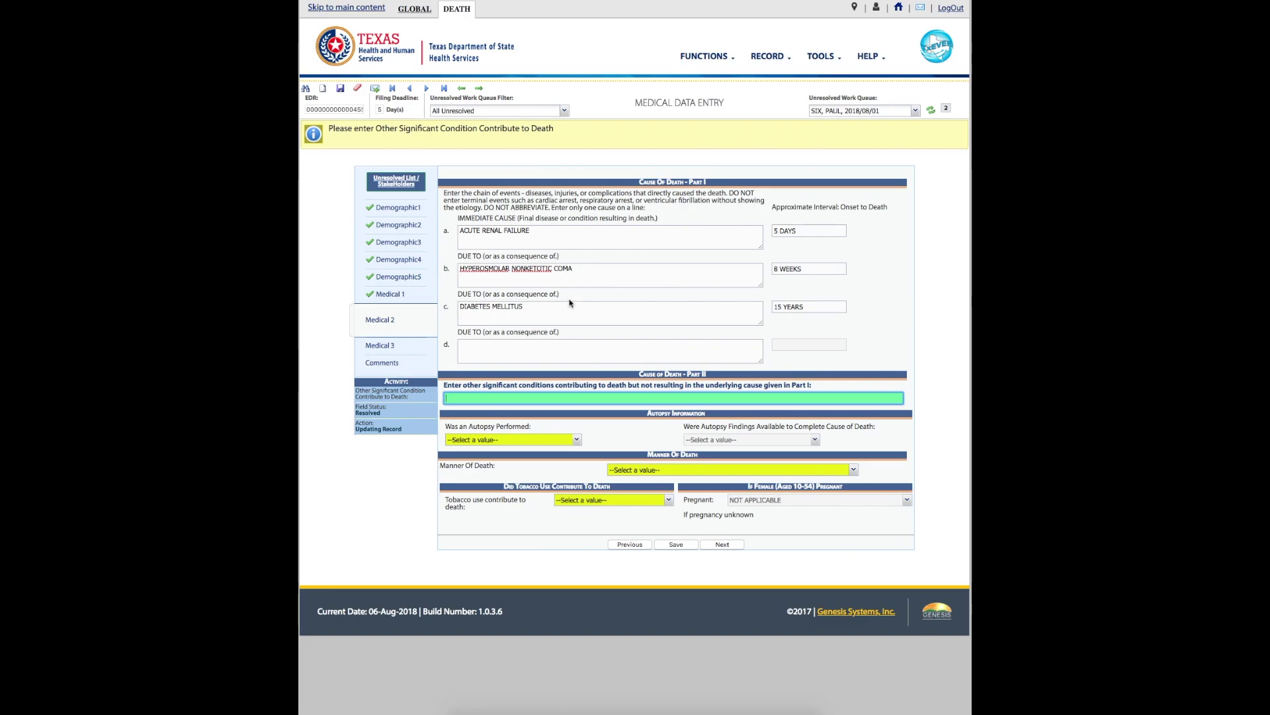
click(577, 440)
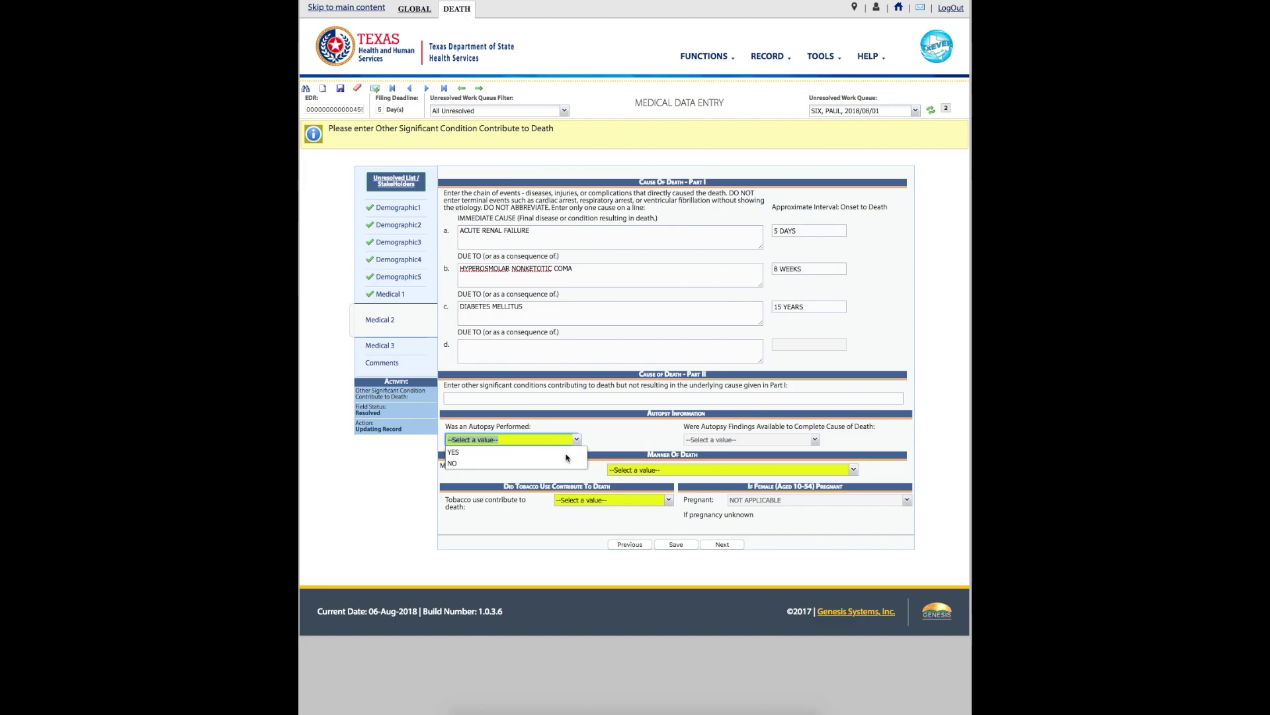
click(567, 453)
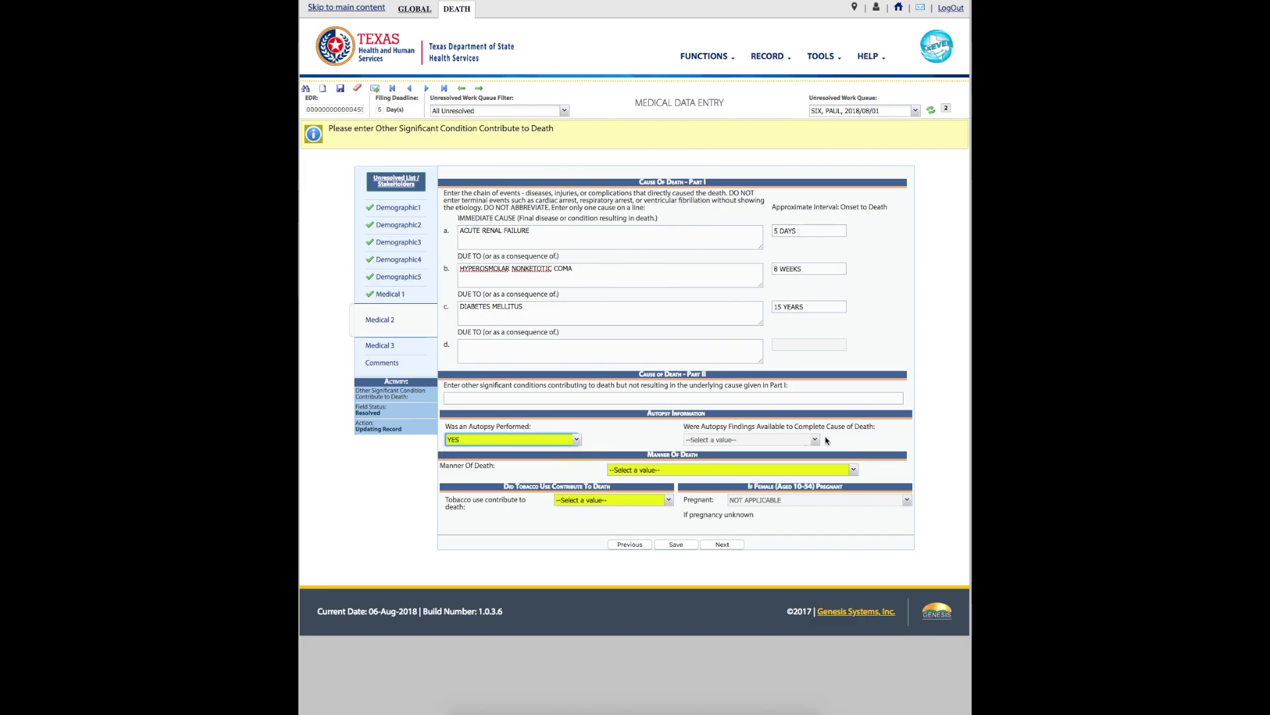
- Set Were Autopsy Findings Available to Complete Cause of Death to YES and the Manner of Death to NATURAL
click(815, 441)
click(816, 441)
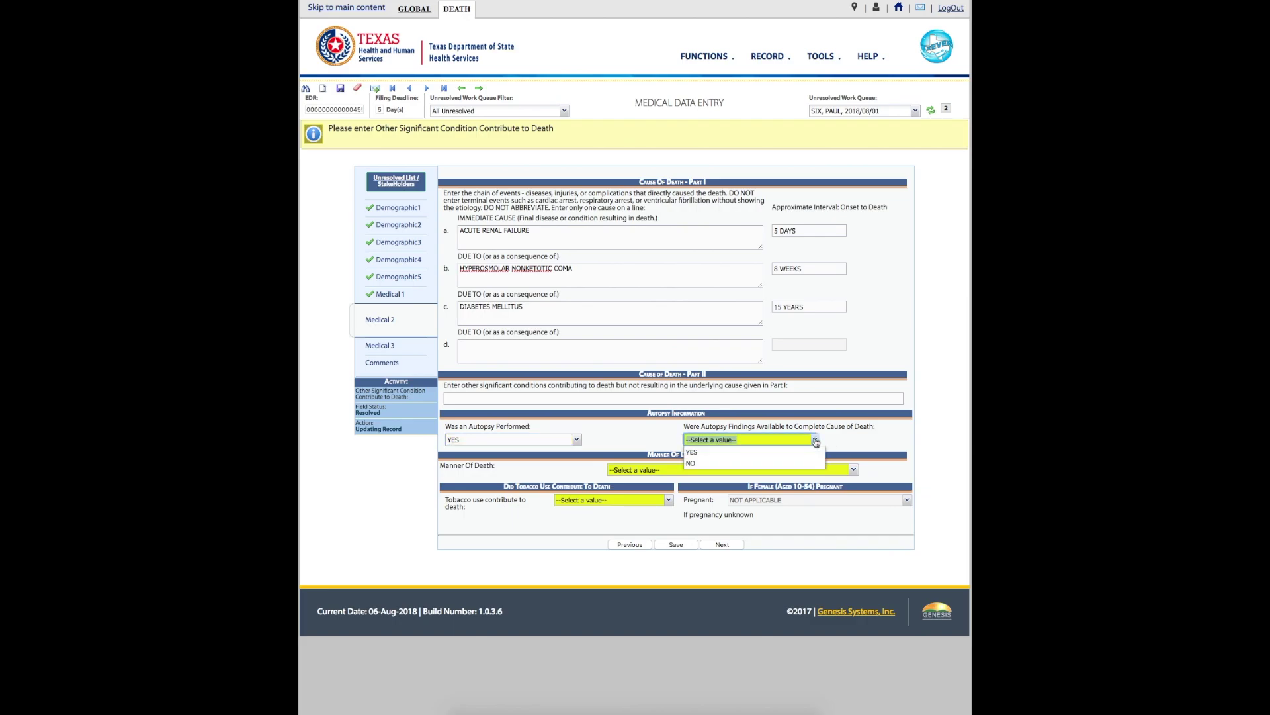
click(811, 454)
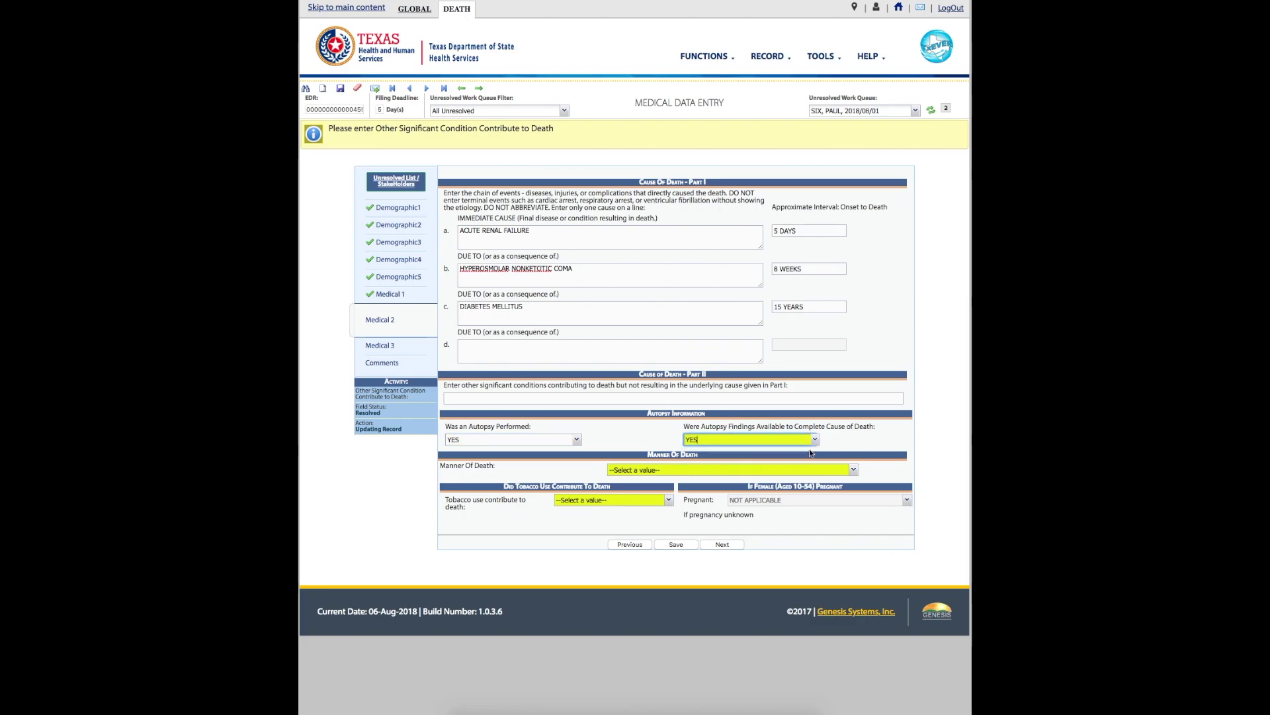
click(852, 470)
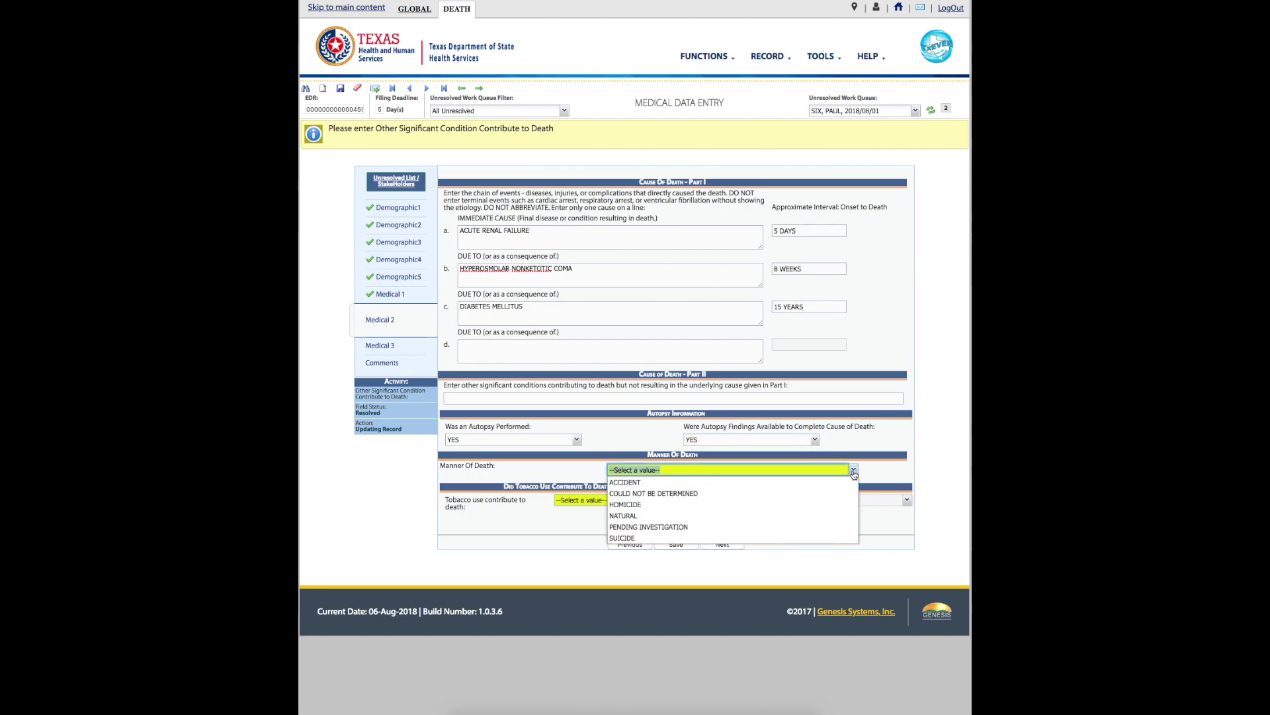
click(786, 516)
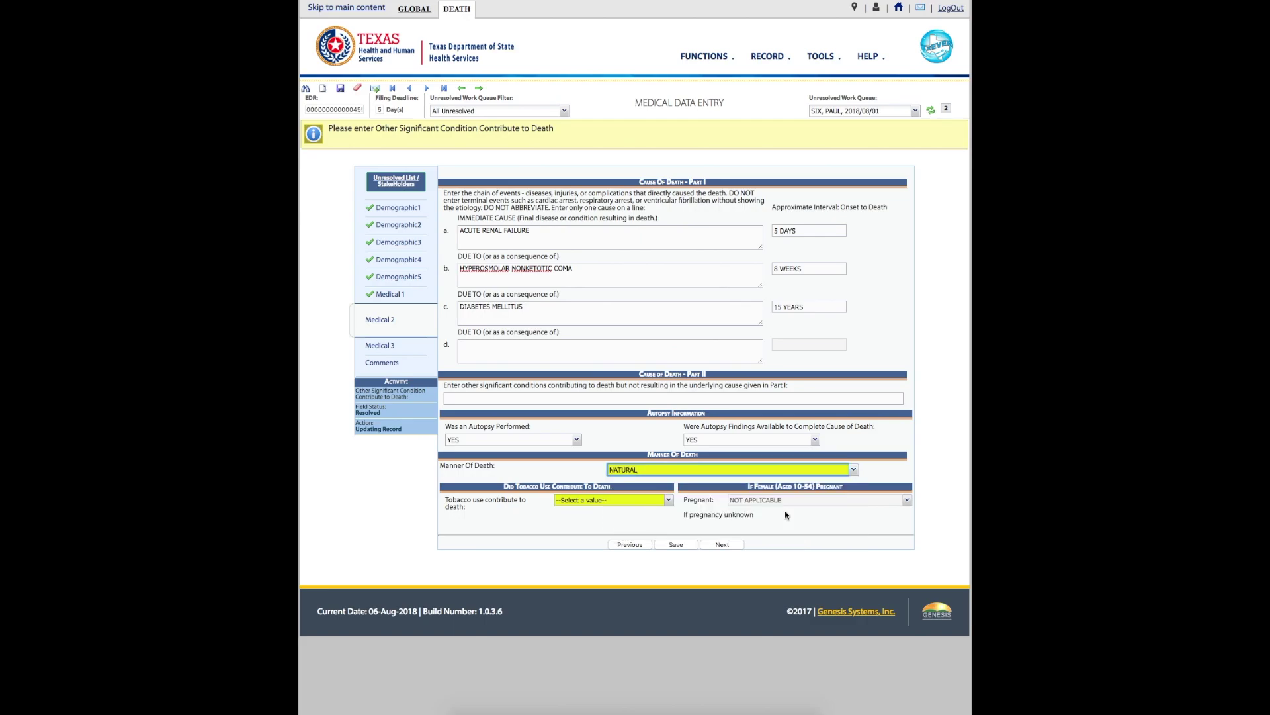
- Set Tobacco use contribute to death to UNKNOWN and save the record
click(669, 503)
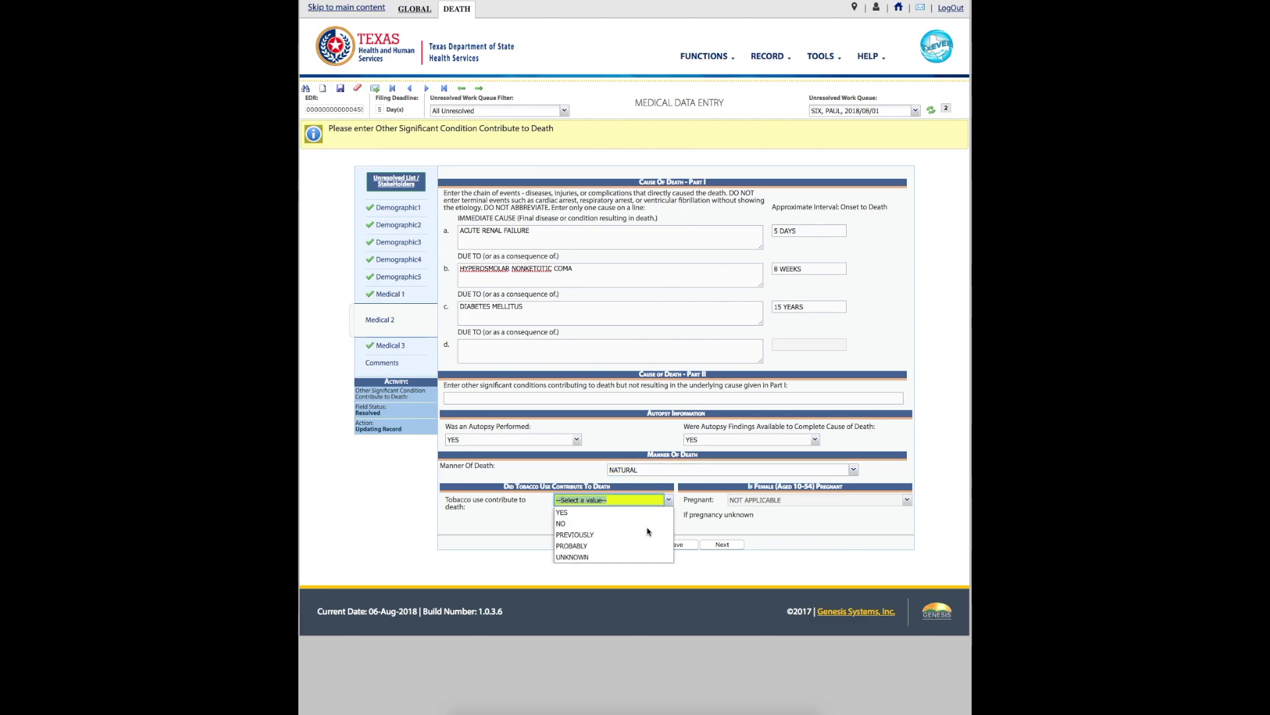
click(619, 558)
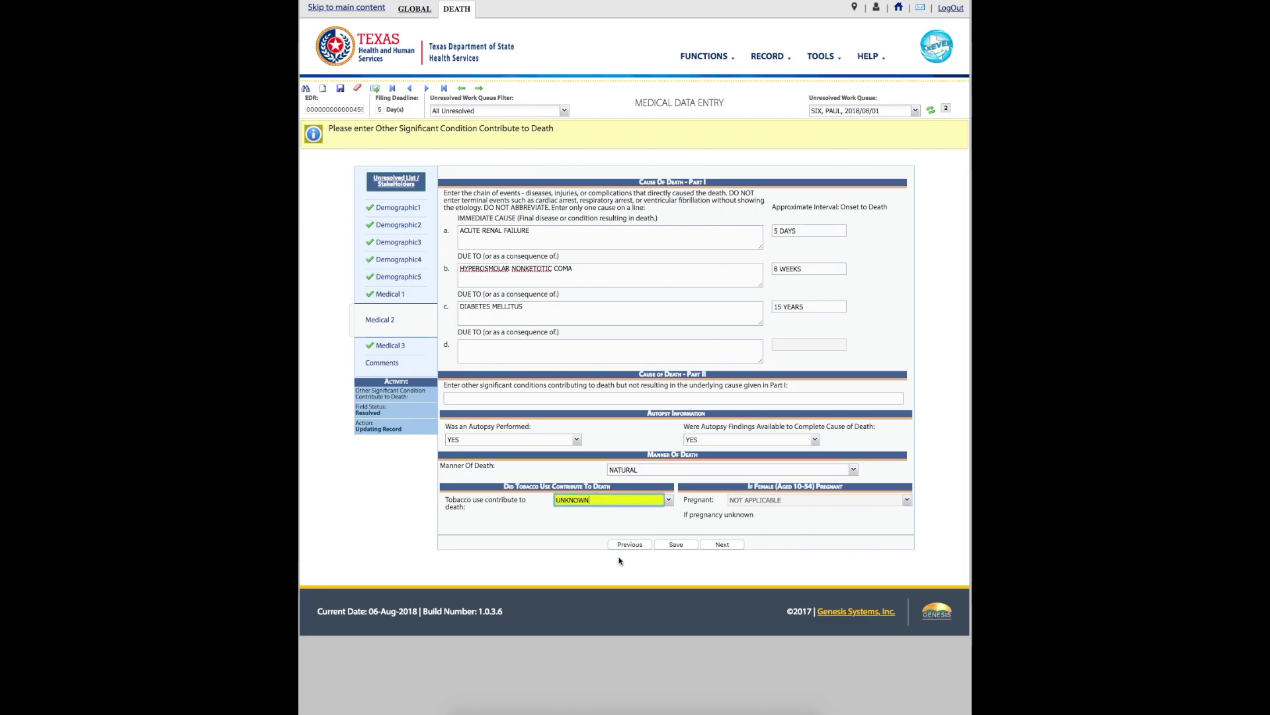
click(676, 546)
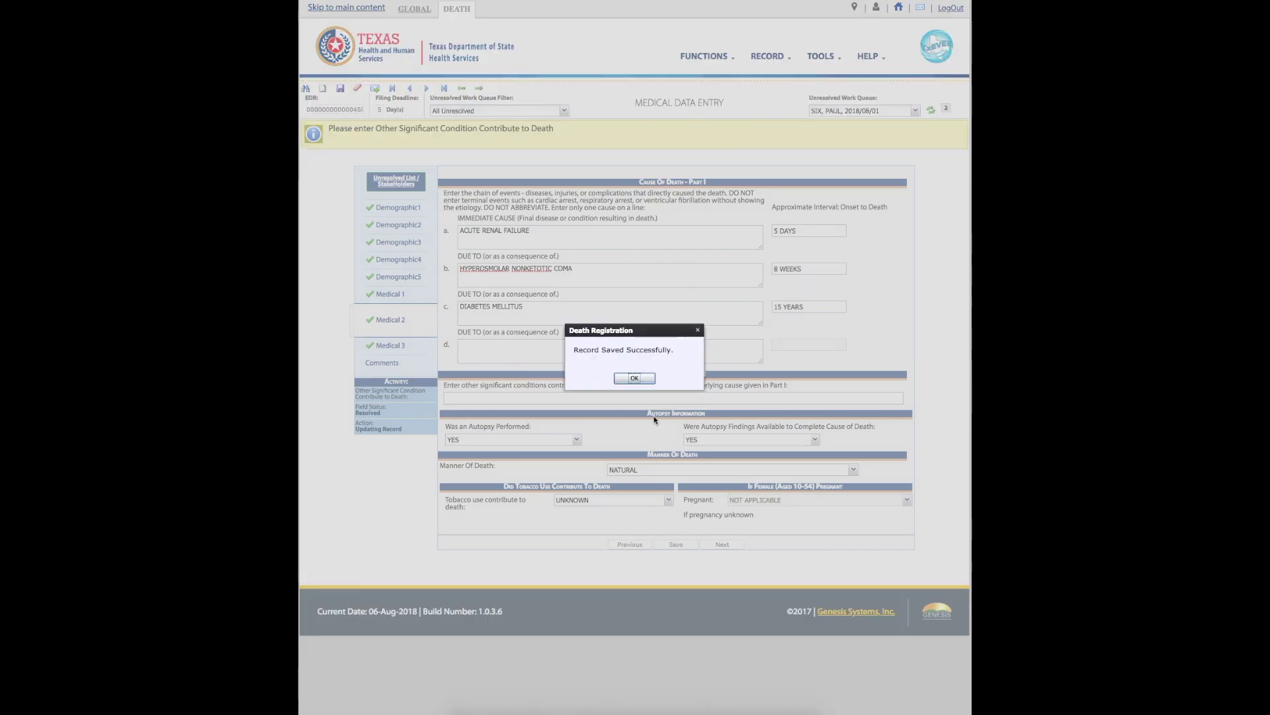
click(636, 378)
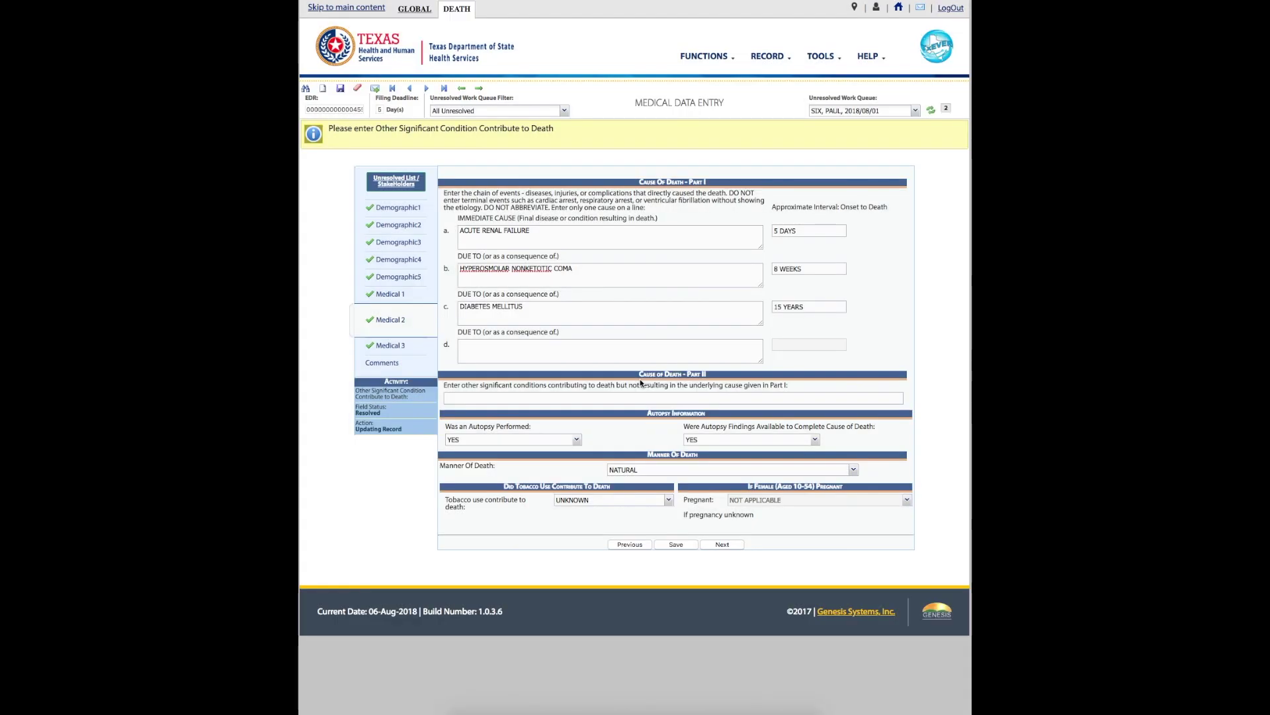
- Go to the Medical 3 page, leave the injury information blank, and start the medical certification of the record
click(398, 346)
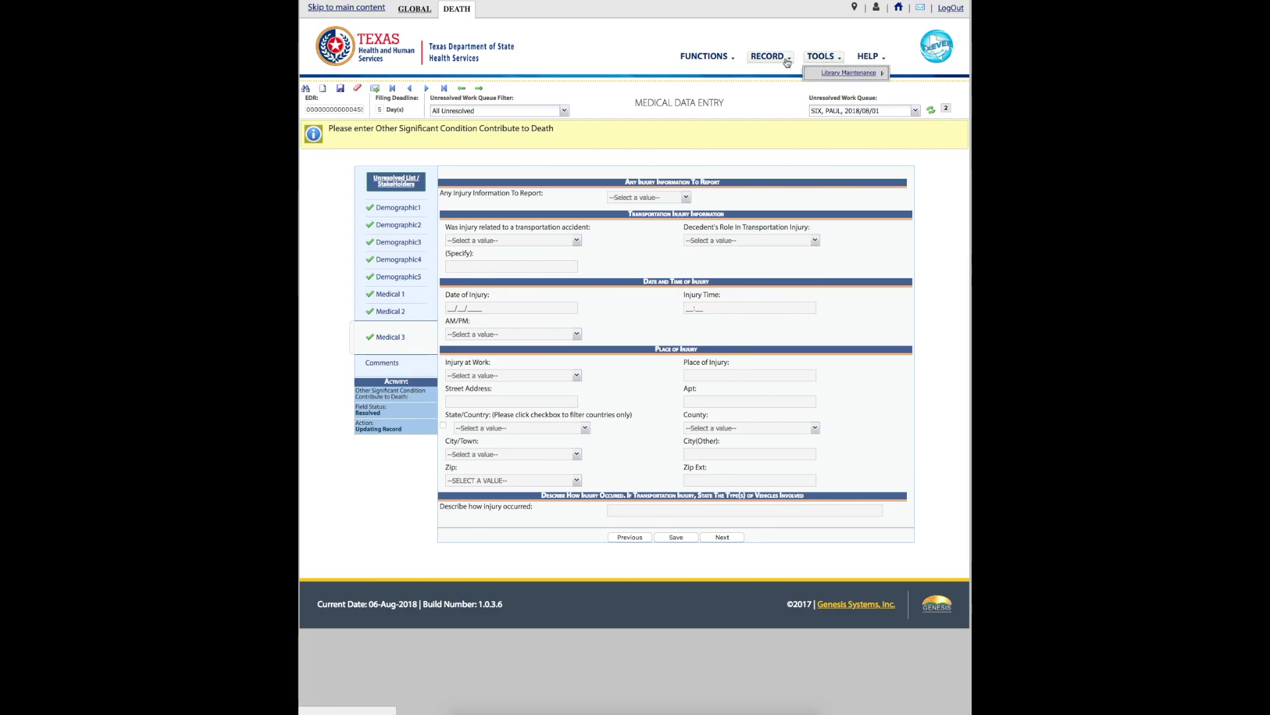
mouse_move(783, 64)
click(803, 193)
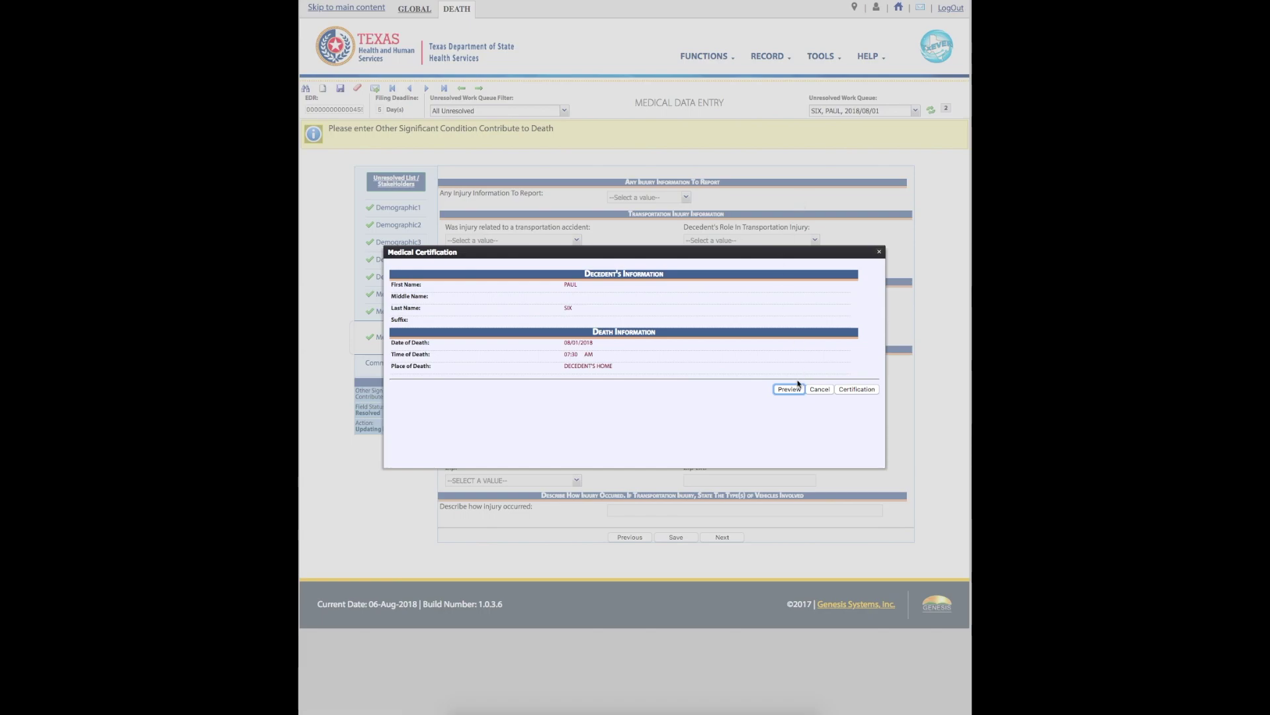
click(855, 389)
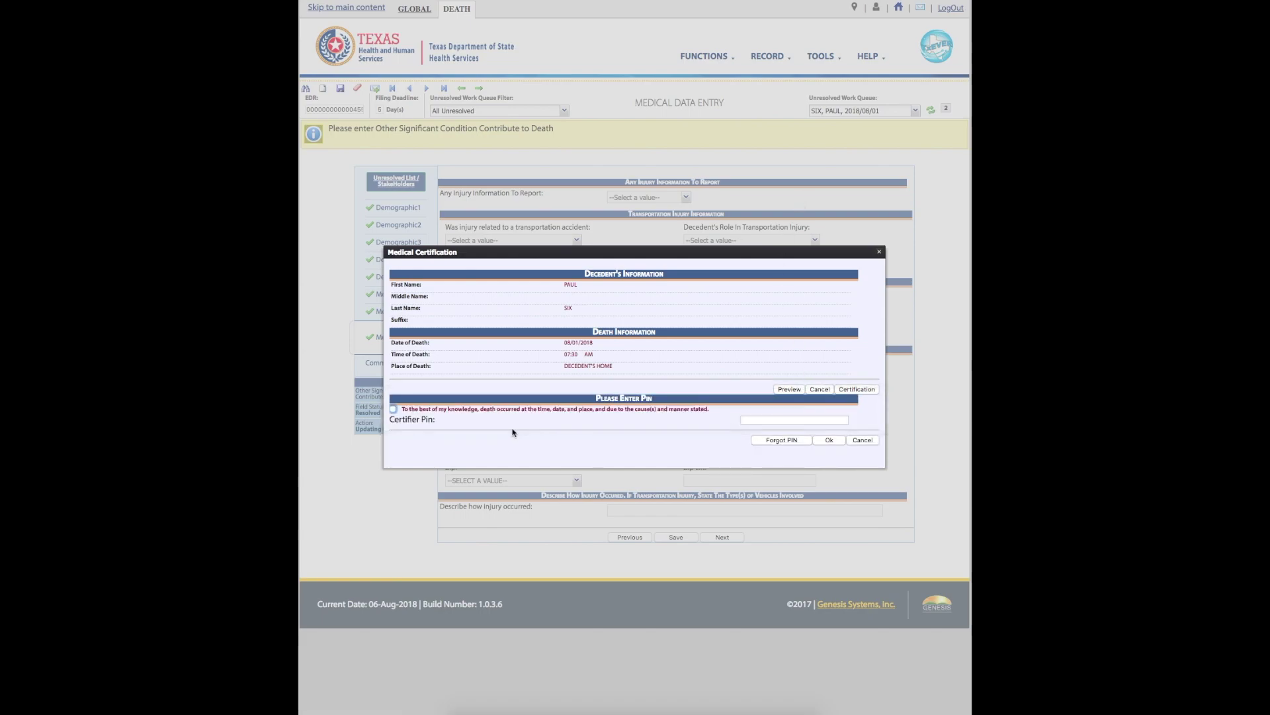
- Check the statement affirming the time, date, place, causes and manner of death, enter the certifier PIN, and submit the certification
click(394, 410)
click(783, 424)
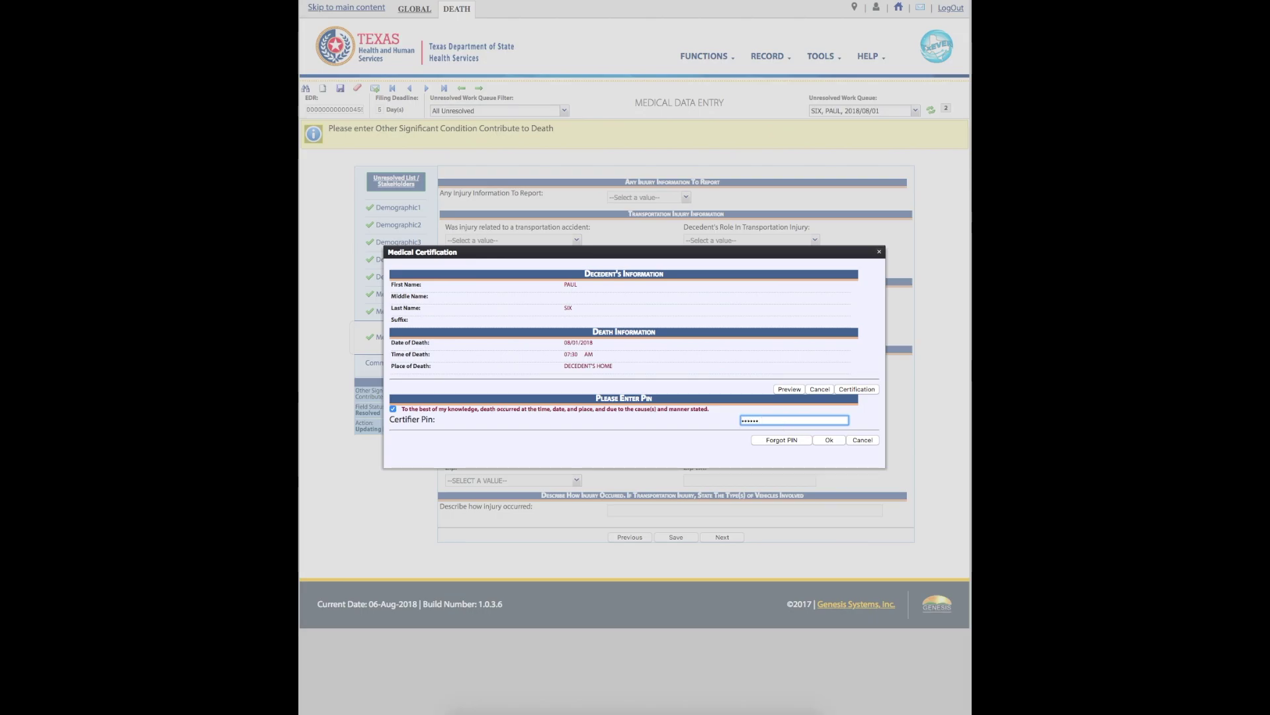
click(828, 440)
click(605, 379)
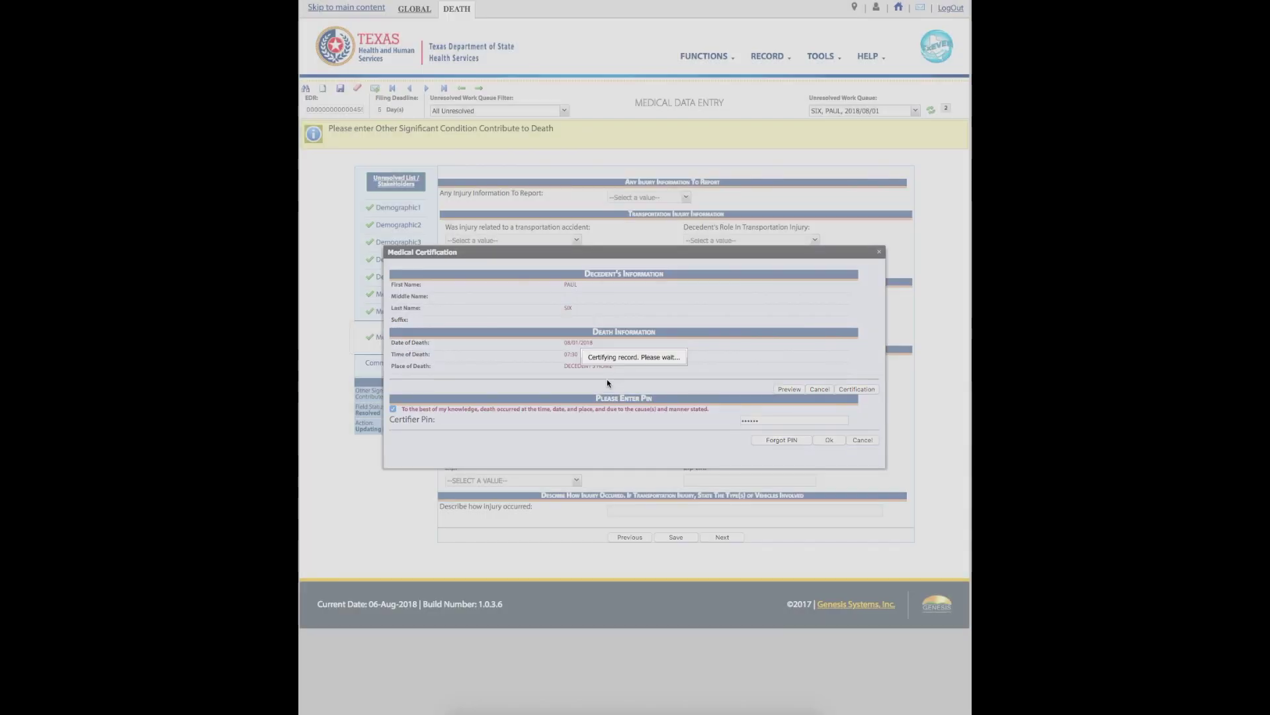